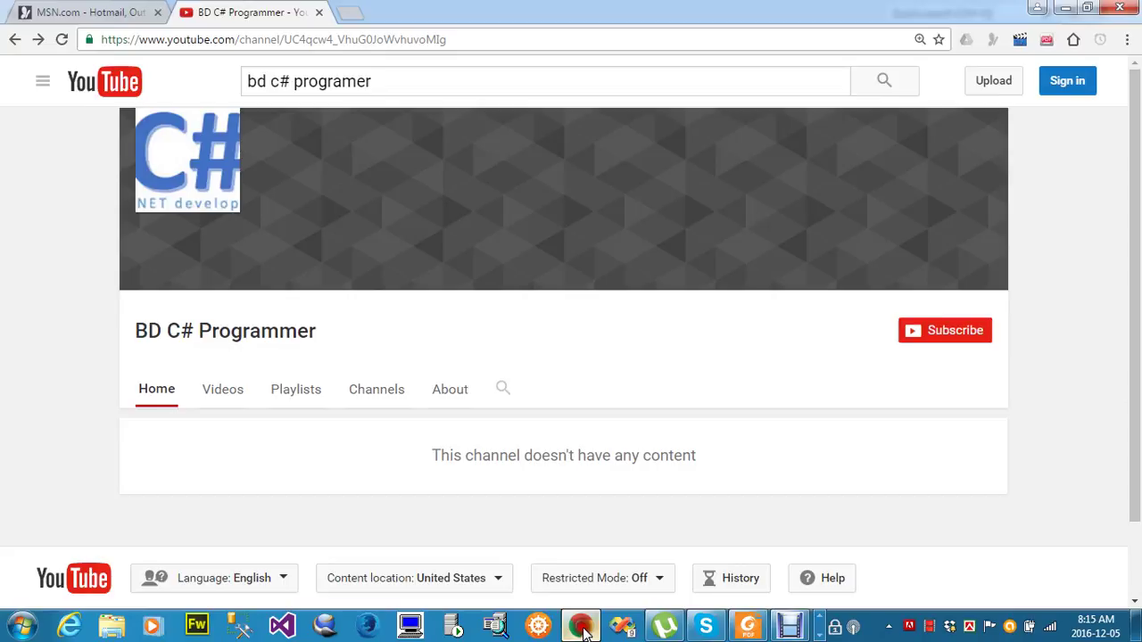
# Minimize the browser and Visual Studio windows to reach the desktop.
pyautogui.click(1065, 8)
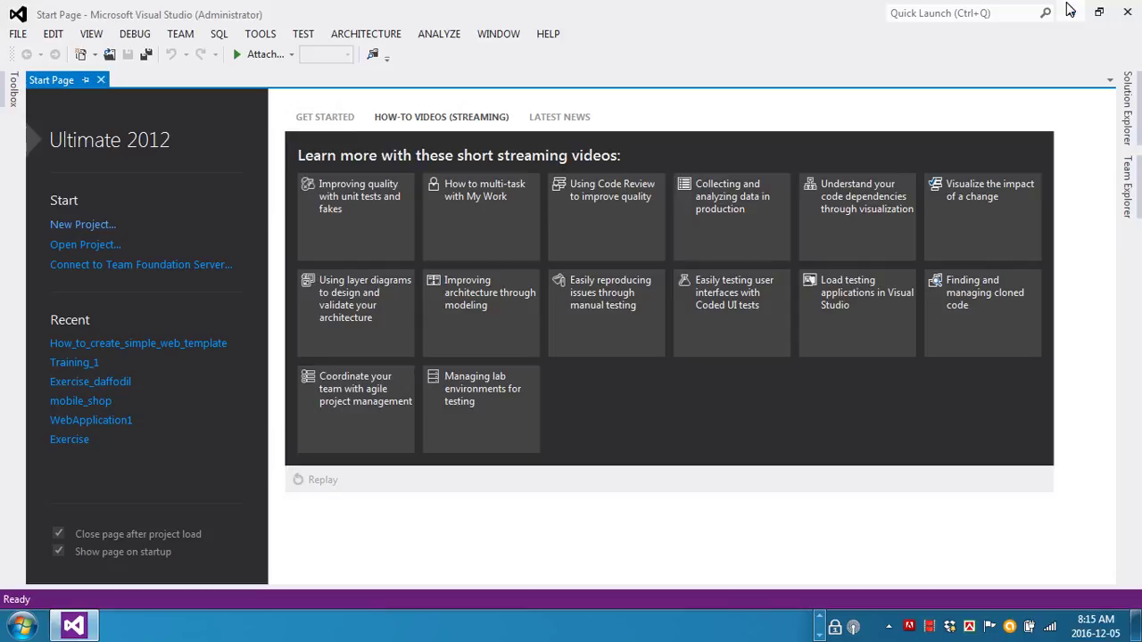
pyautogui.click(1070, 10)
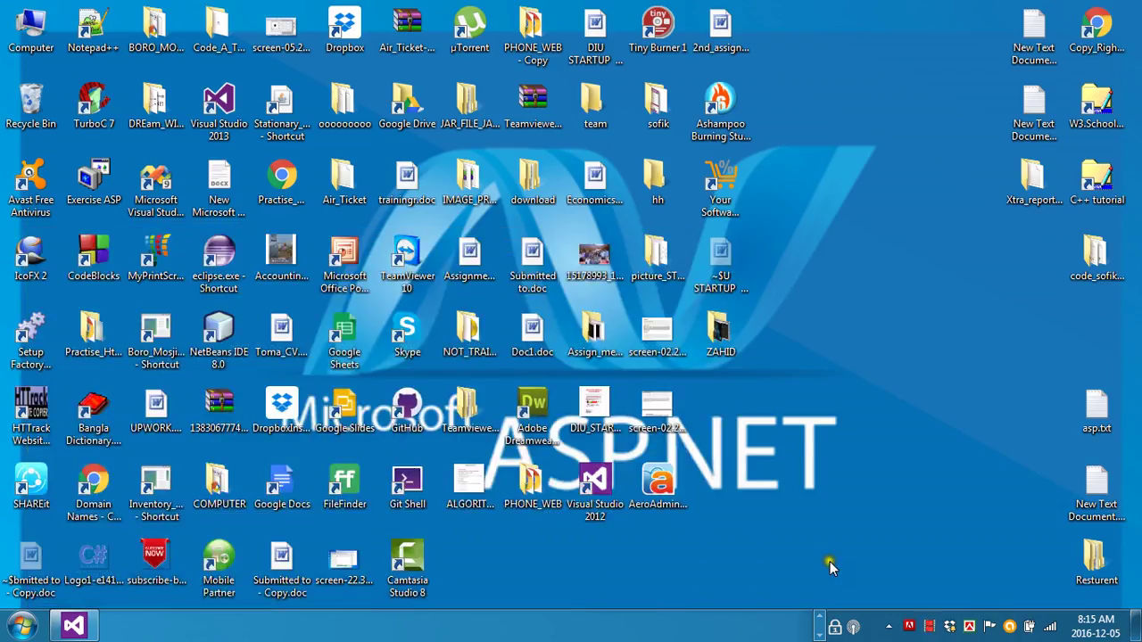
pyautogui.click(821, 615)
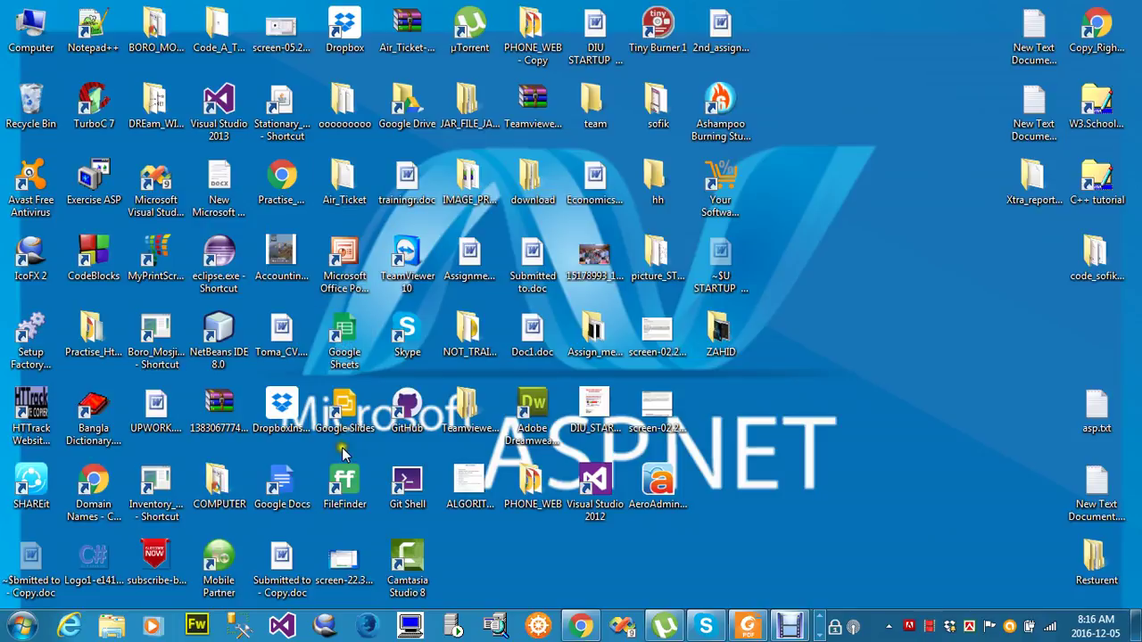
pyautogui.moveTo(341, 453); pyautogui.dragTo(555, 424)
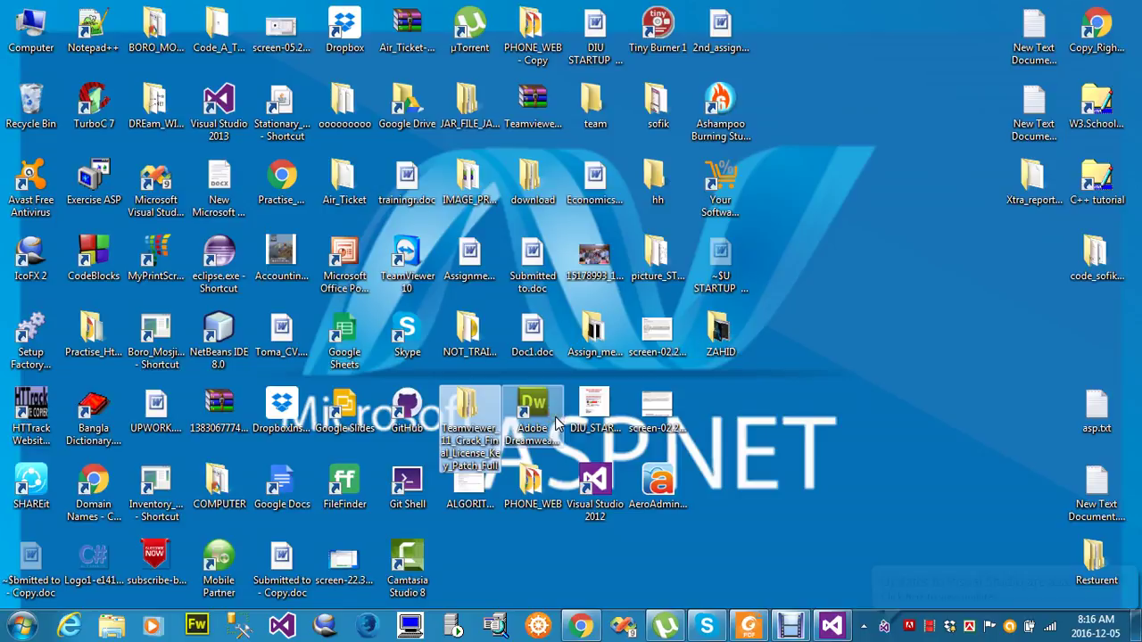
pyautogui.click(555, 424)
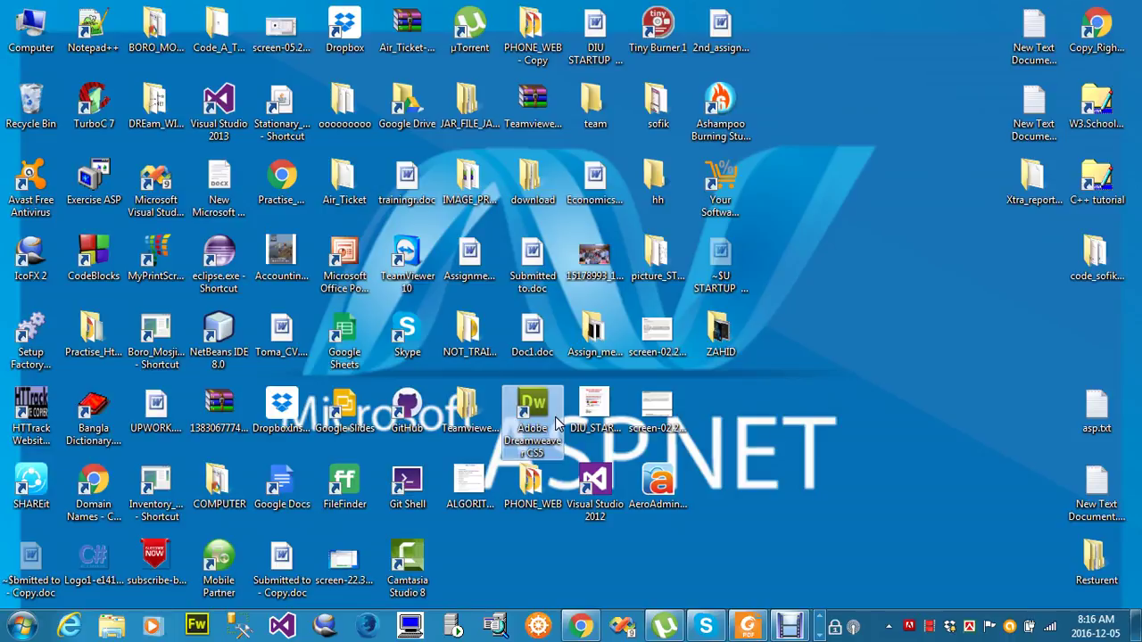
# Launch SQL Server Management Studio.
pyautogui.click(243, 627)
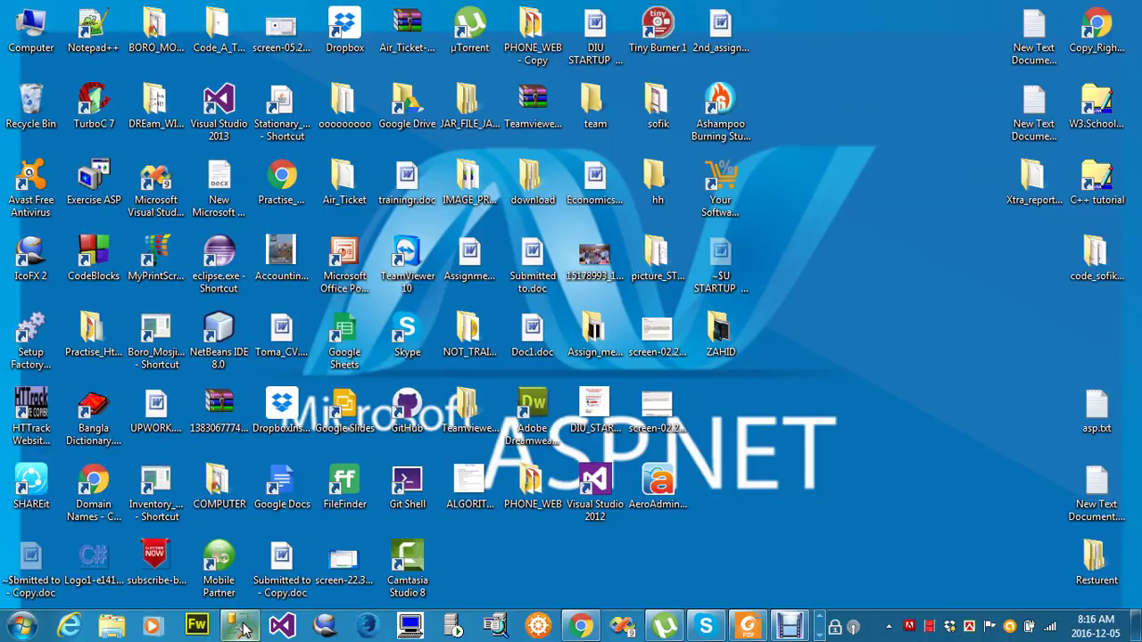
pyautogui.click(239, 626)
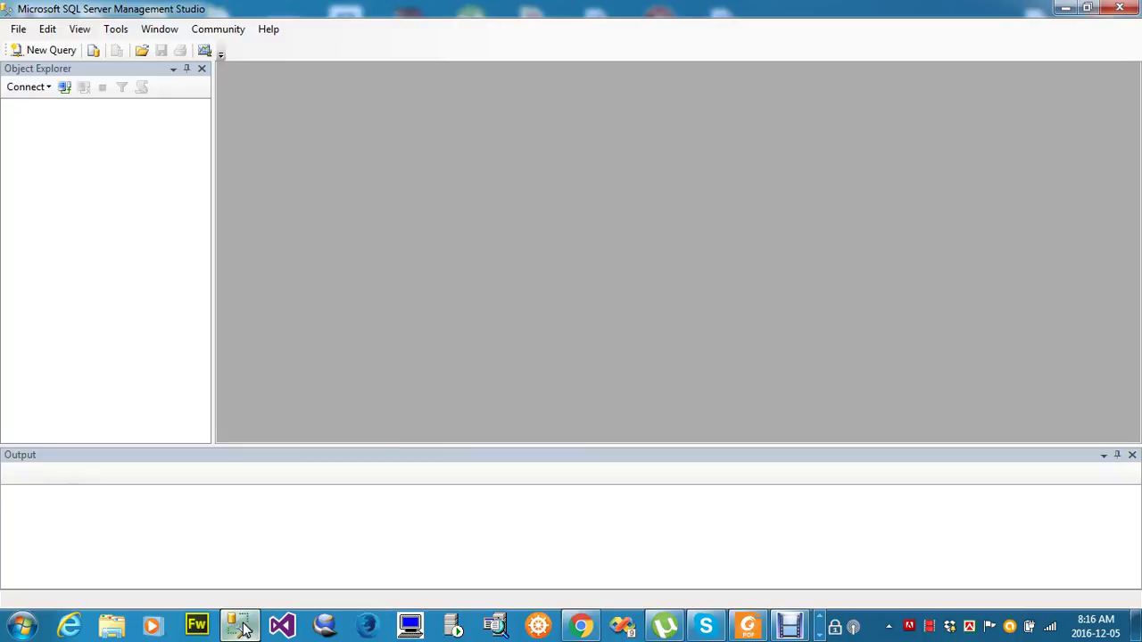
pyautogui.click(242, 629)
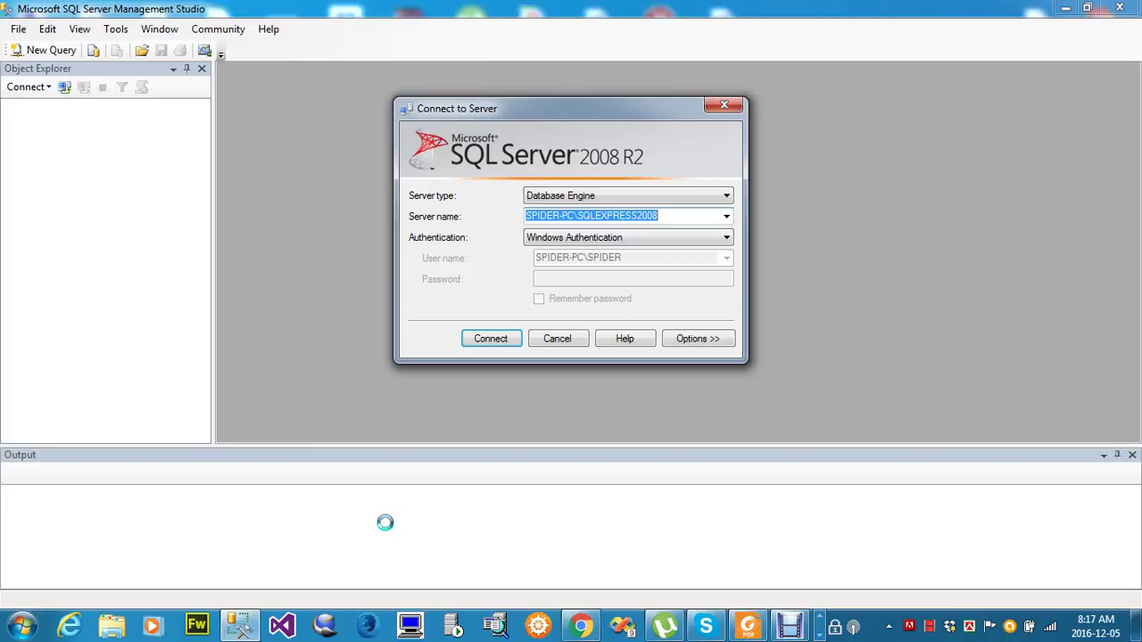
# Start the SQL Server service for SPIDER-PC\SQLEXPRESS2008 in Service Manager and connect to that server with Windows Authentication.
pyautogui.click(453, 627)
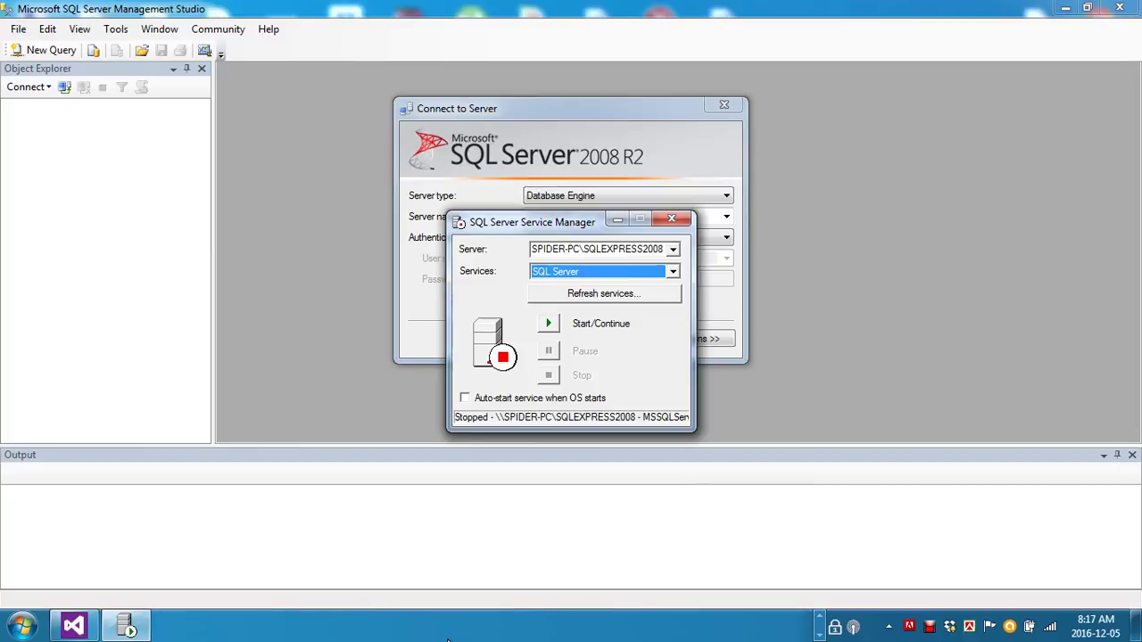
pyautogui.click(571, 297)
pyautogui.click(589, 298)
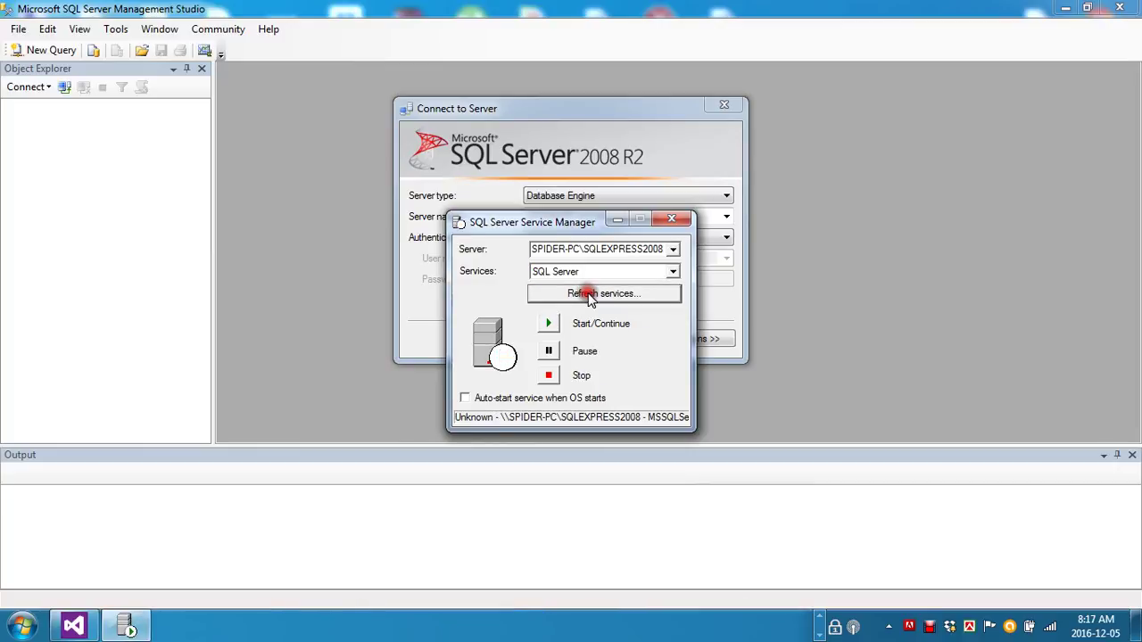
pyautogui.click(549, 327)
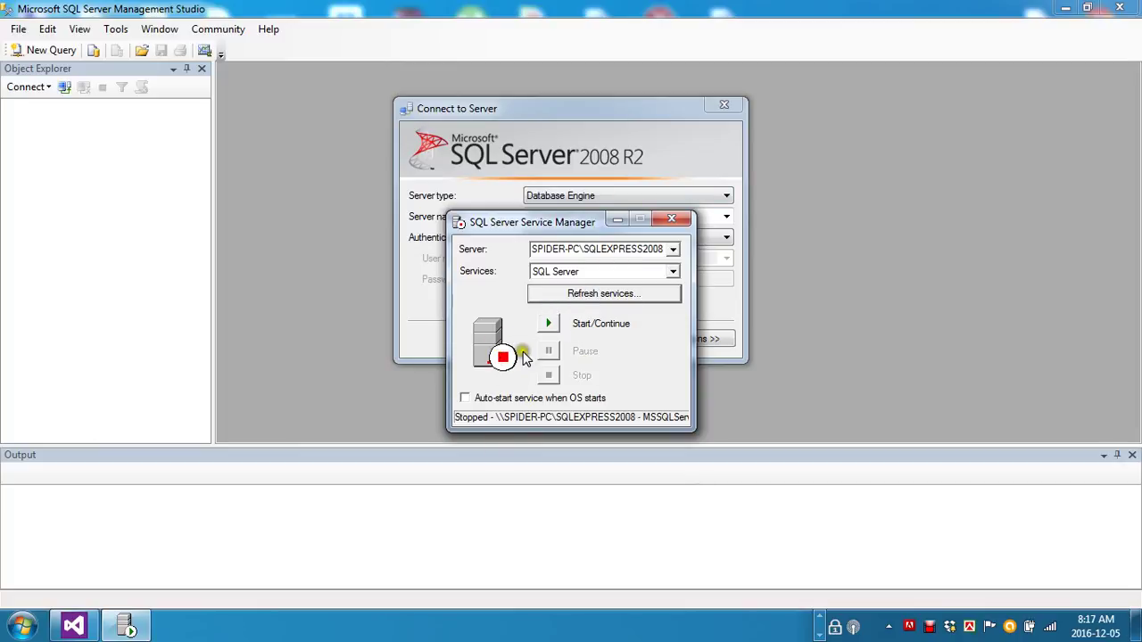
pyautogui.click(550, 325)
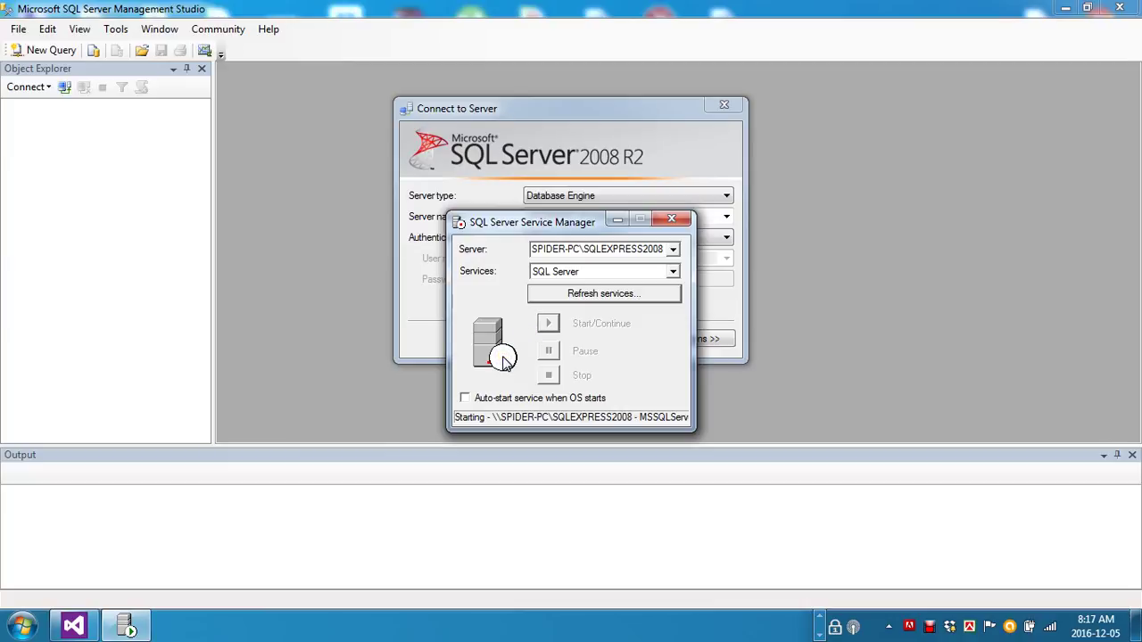
pyautogui.click(620, 222)
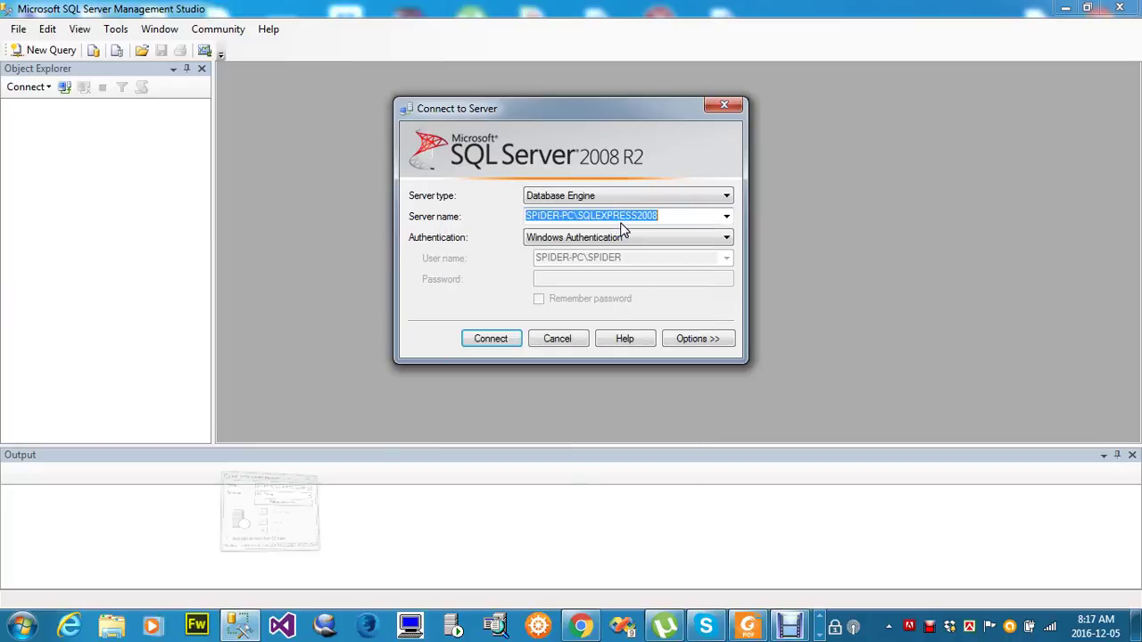
pyautogui.click(486, 348)
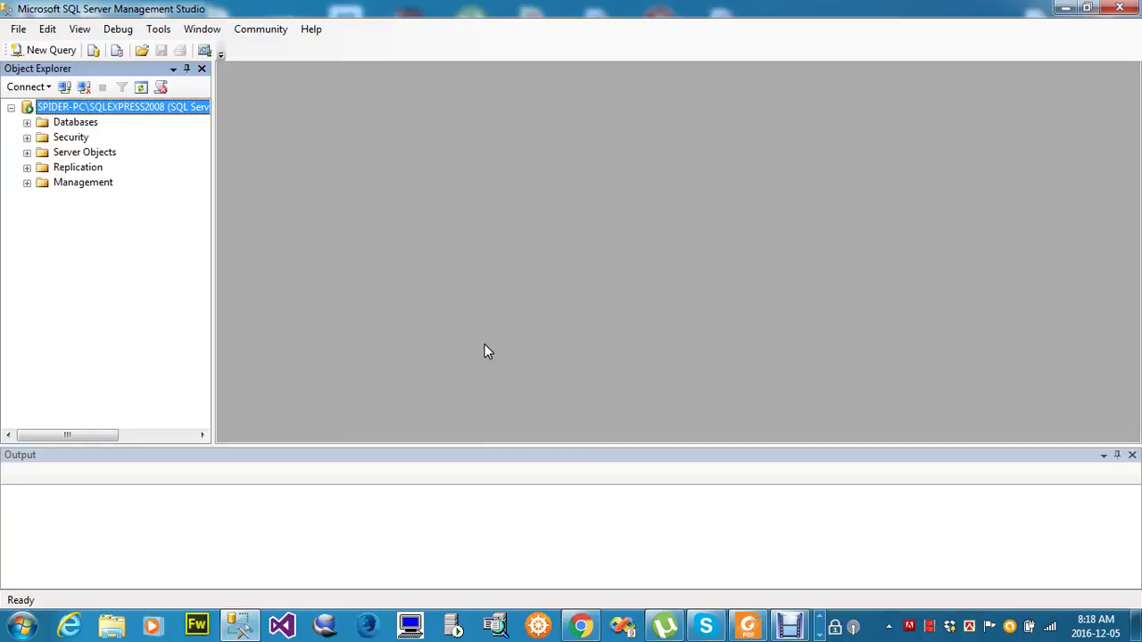
# View the connected server's general properties, highlight its server name, and dismiss the properties window.
pyautogui.rightClick(77, 110)
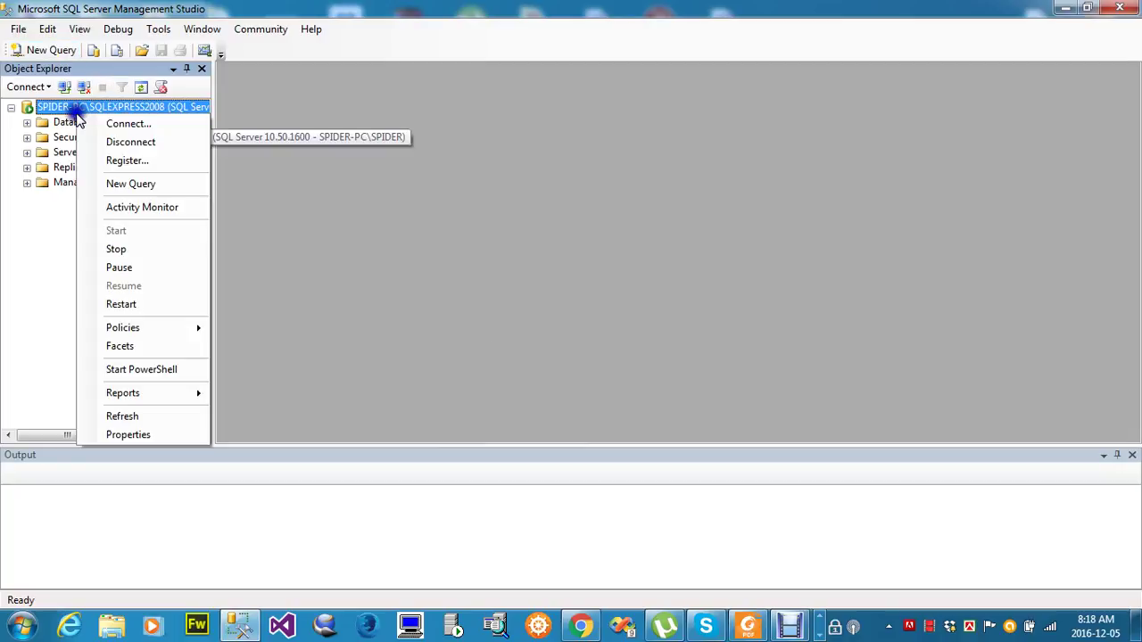
pyautogui.click(125, 439)
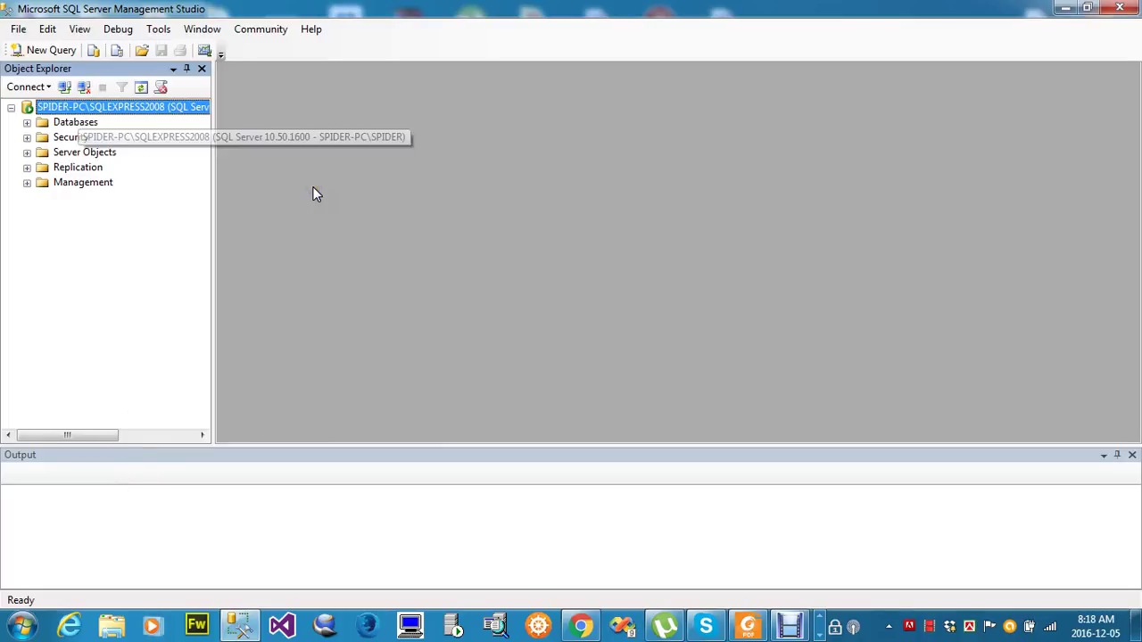
pyautogui.click(352, 344)
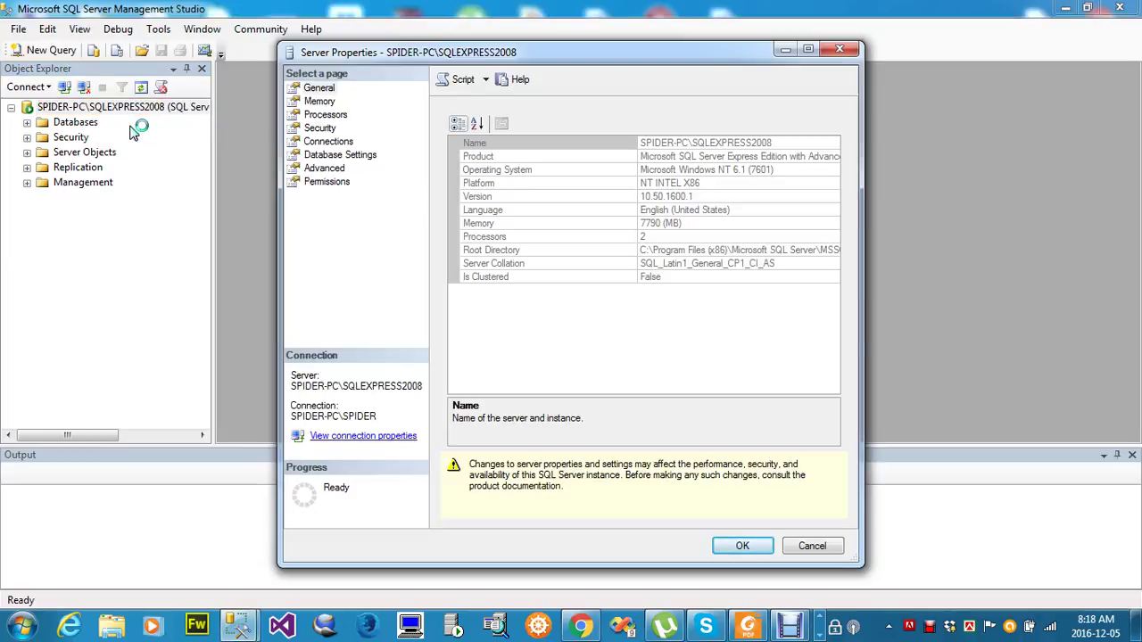
pyautogui.click(718, 143)
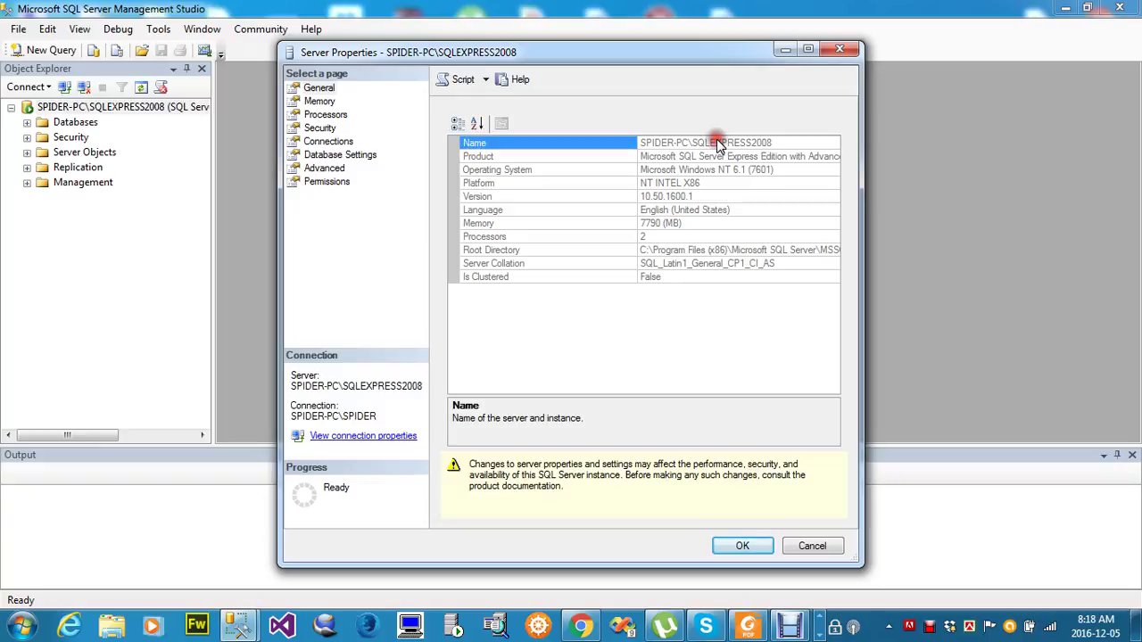
pyautogui.click(718, 143)
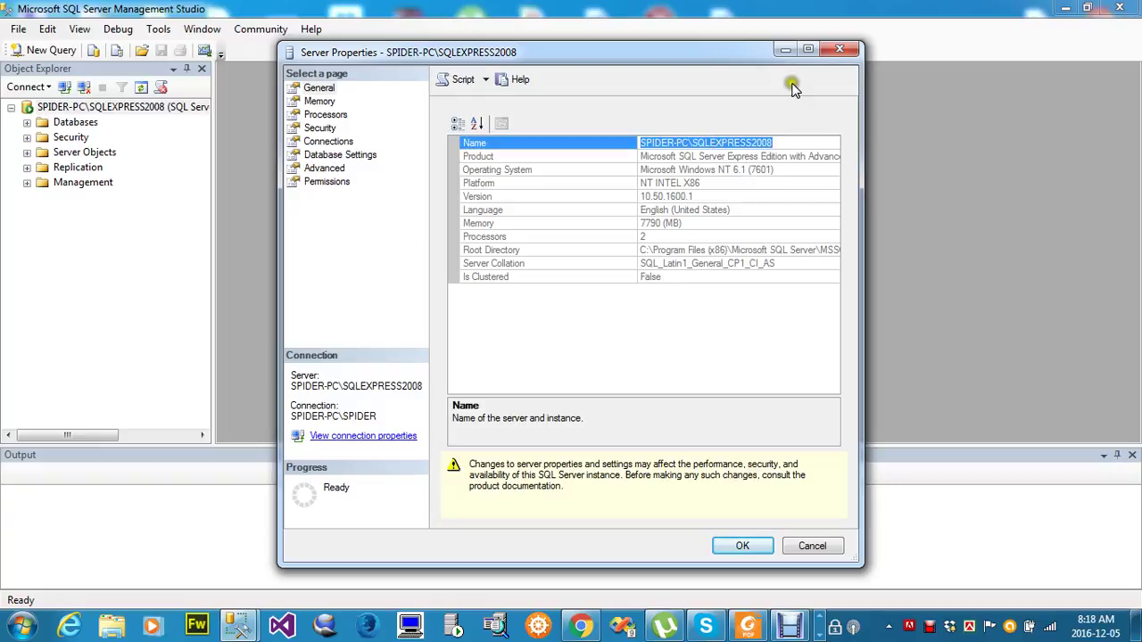
pyautogui.click(788, 50)
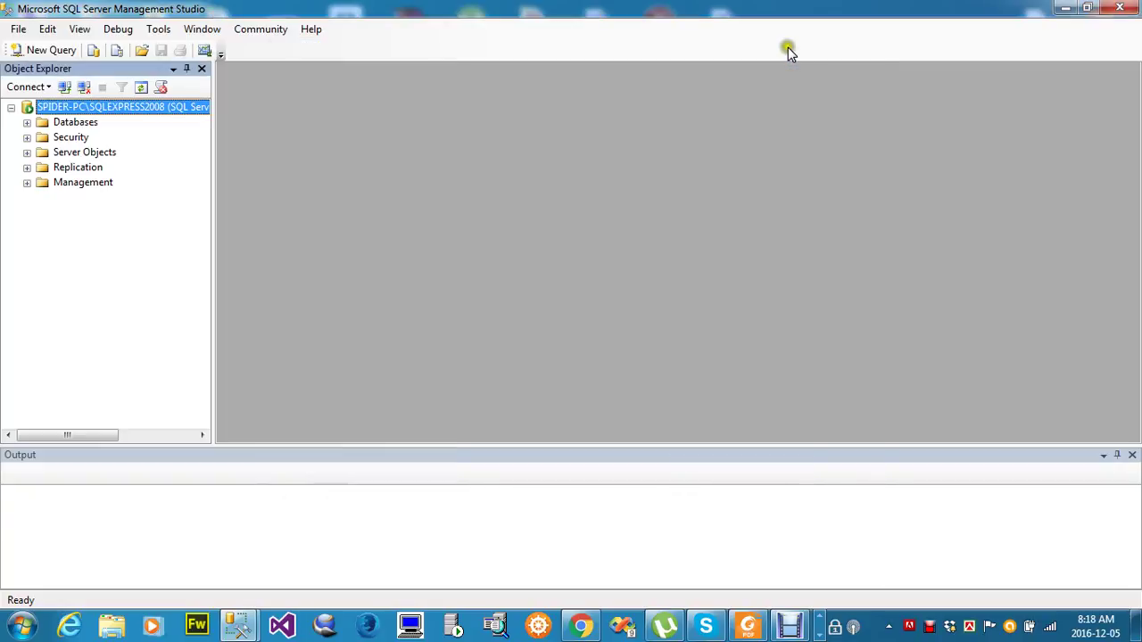
# Expand the server's Databases folder and open the New Database dialog.
pyautogui.click(26, 123)
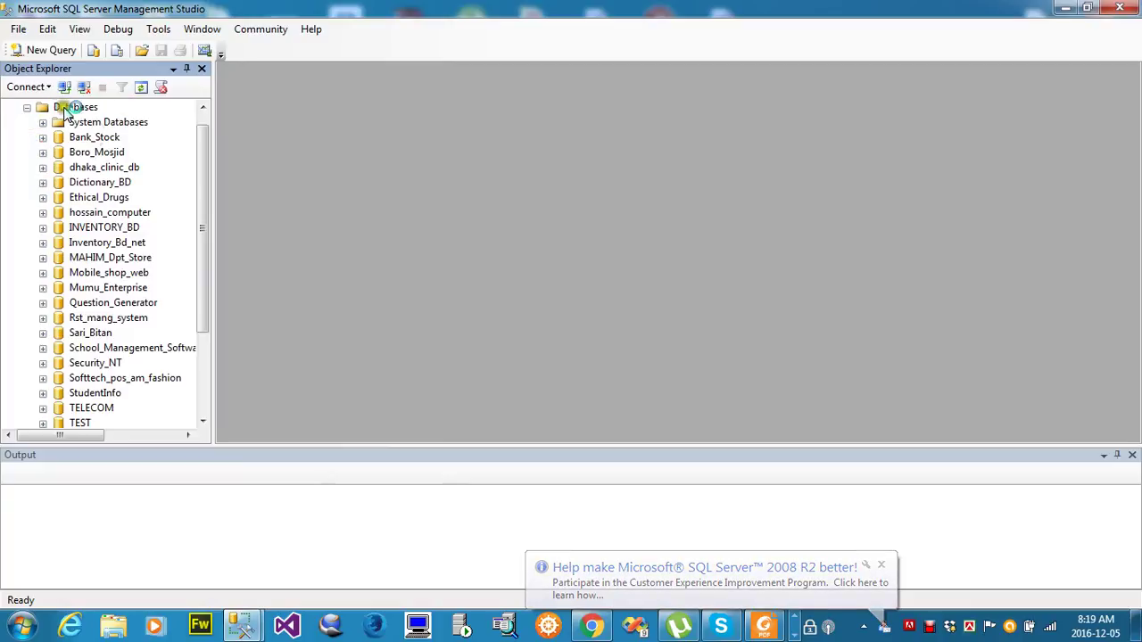
pyautogui.click(62, 108)
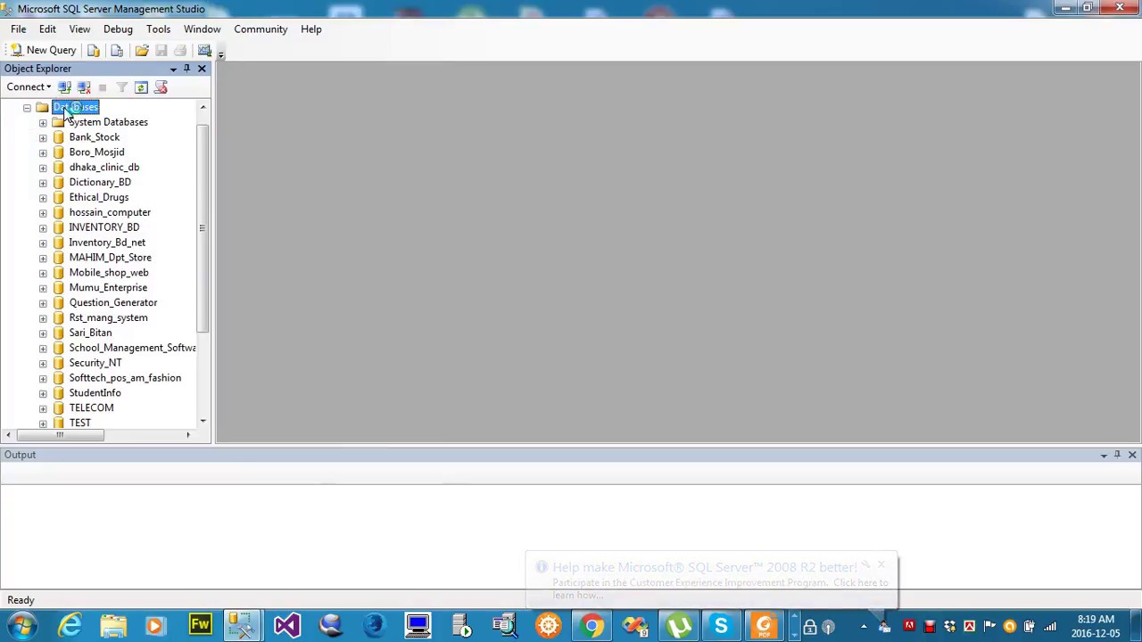
pyautogui.rightClick(65, 111)
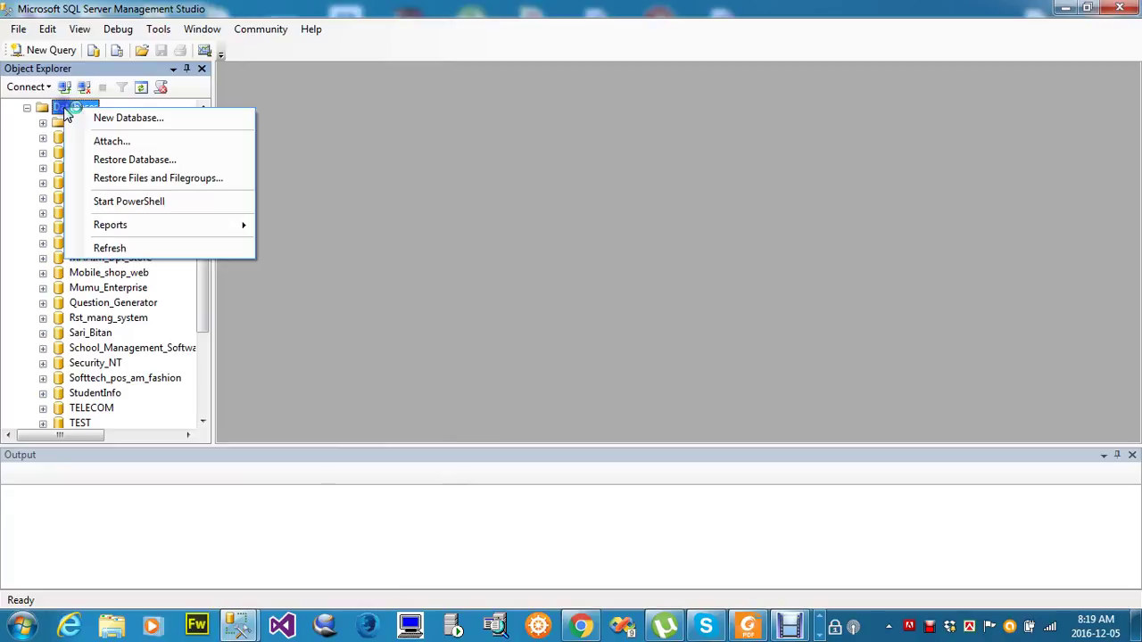
pyautogui.click(134, 123)
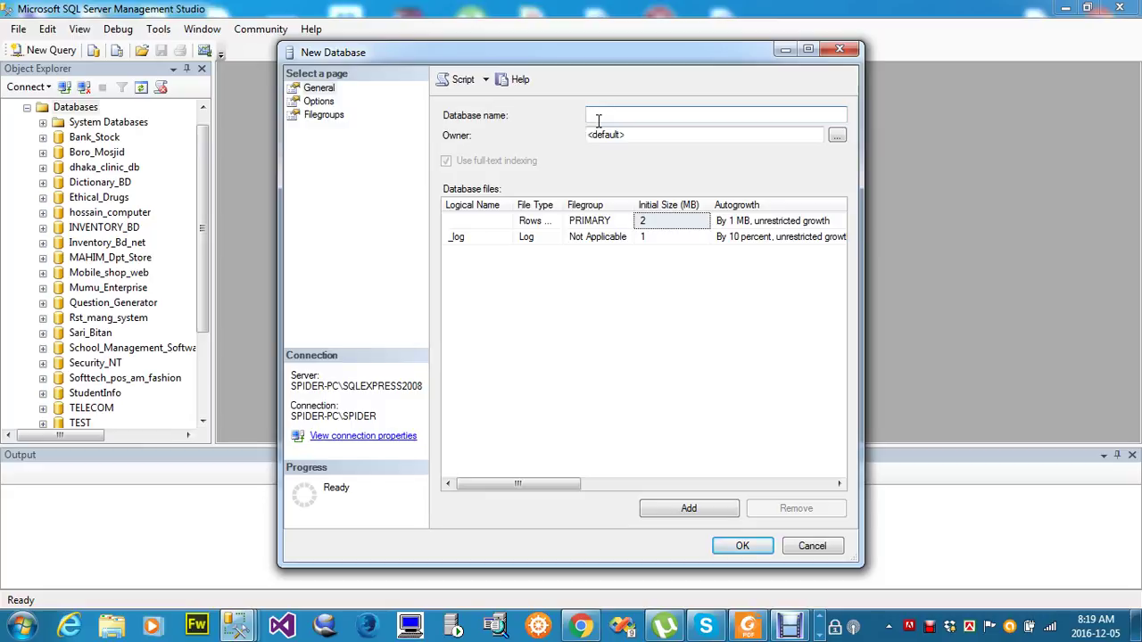
# Name the new database Mobile_Phone, try to create it, and return to its dialog after checking the database list.
pyautogui.write('Mobile')
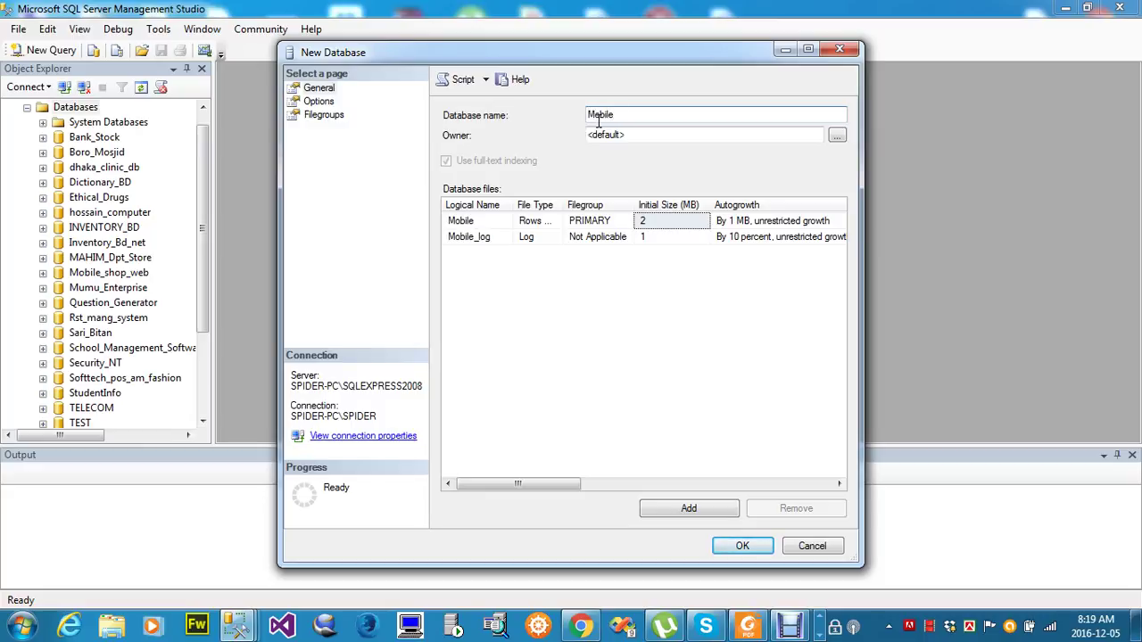
pyautogui.write('_Phone')
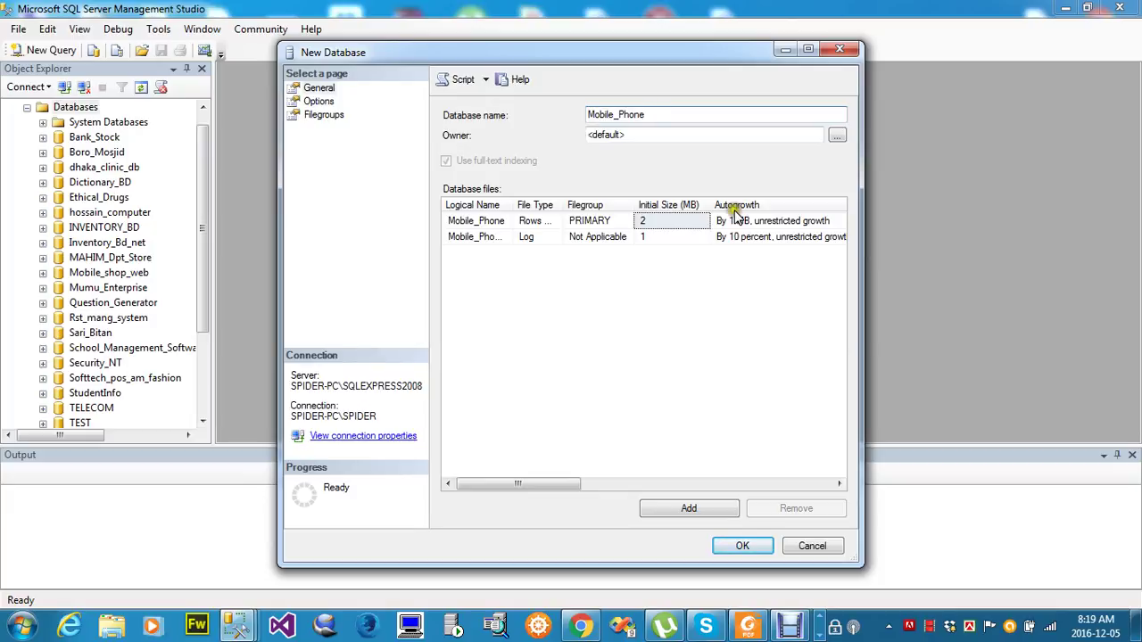
pyautogui.click(741, 546)
pyautogui.moveTo(203, 312); pyautogui.dragTo(203, 339)
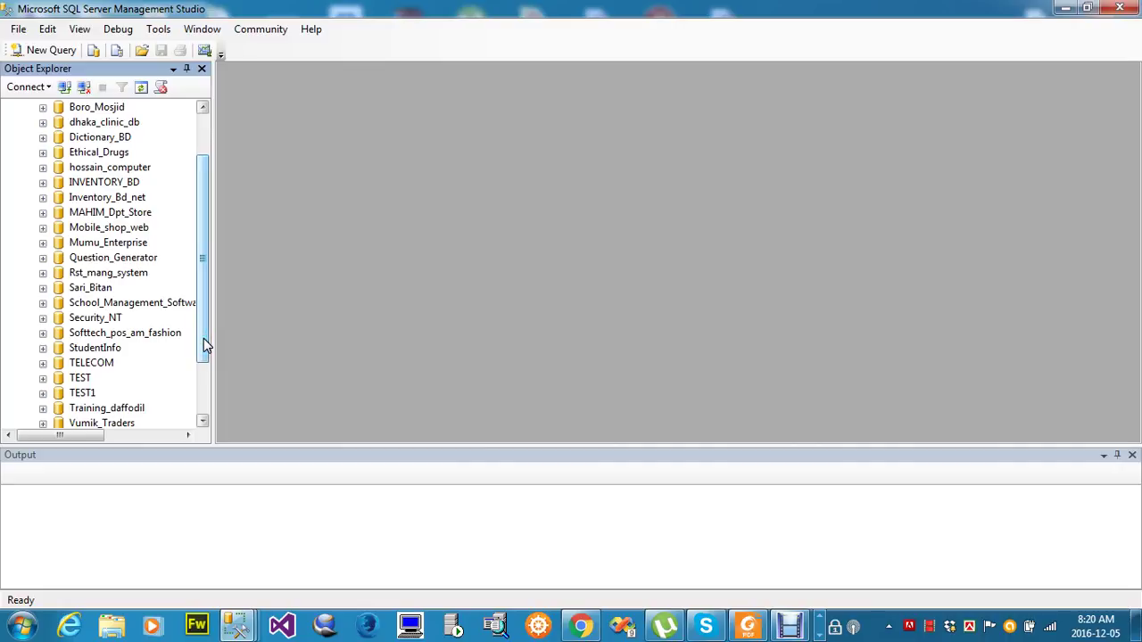
pyautogui.moveTo(203, 338); pyautogui.dragTo(205, 311)
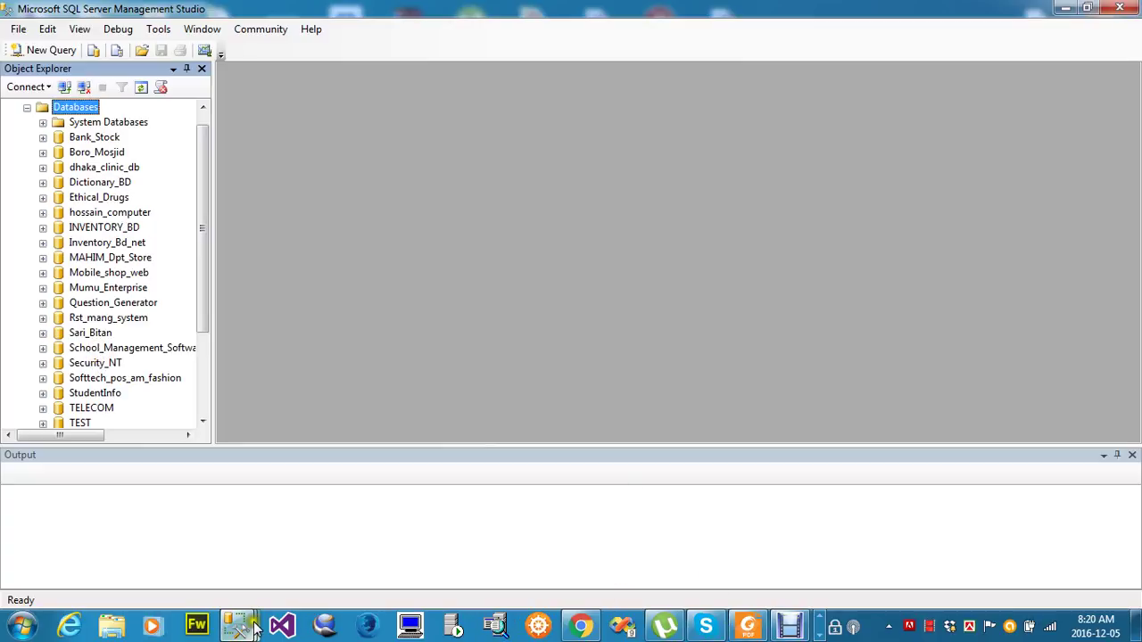
pyautogui.moveTo(237, 629)
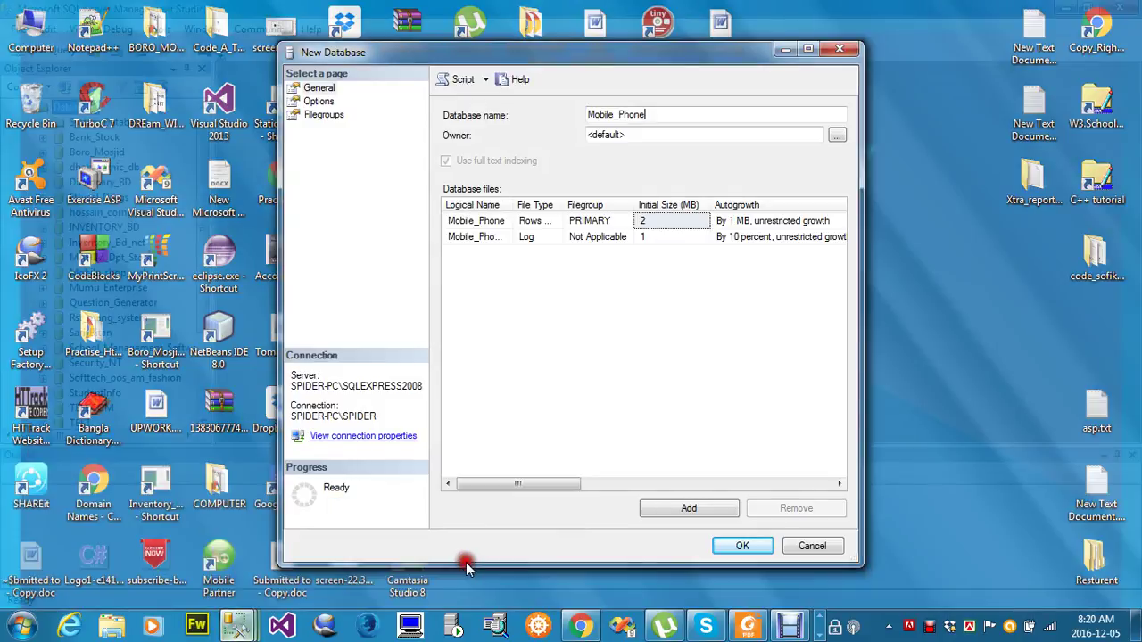
pyautogui.click(465, 562)
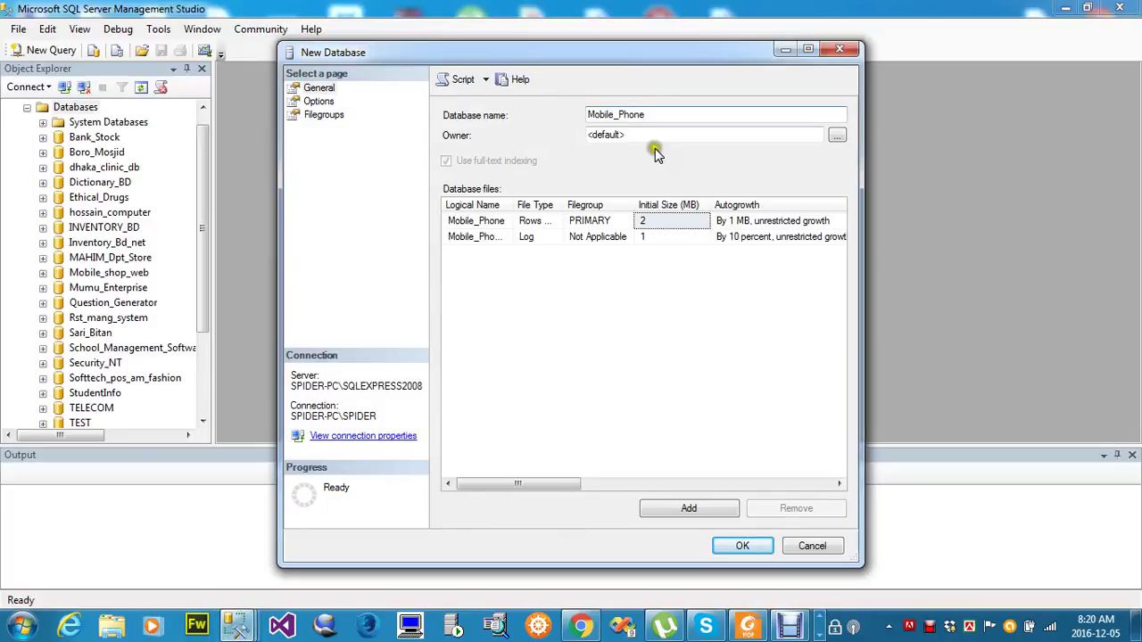
# Change the new database's name to PHONE_BOOK, create it, and select it in the database list.
pyautogui.hotkey('ctrl', 'a')
pyautogui.press('BackSpace')
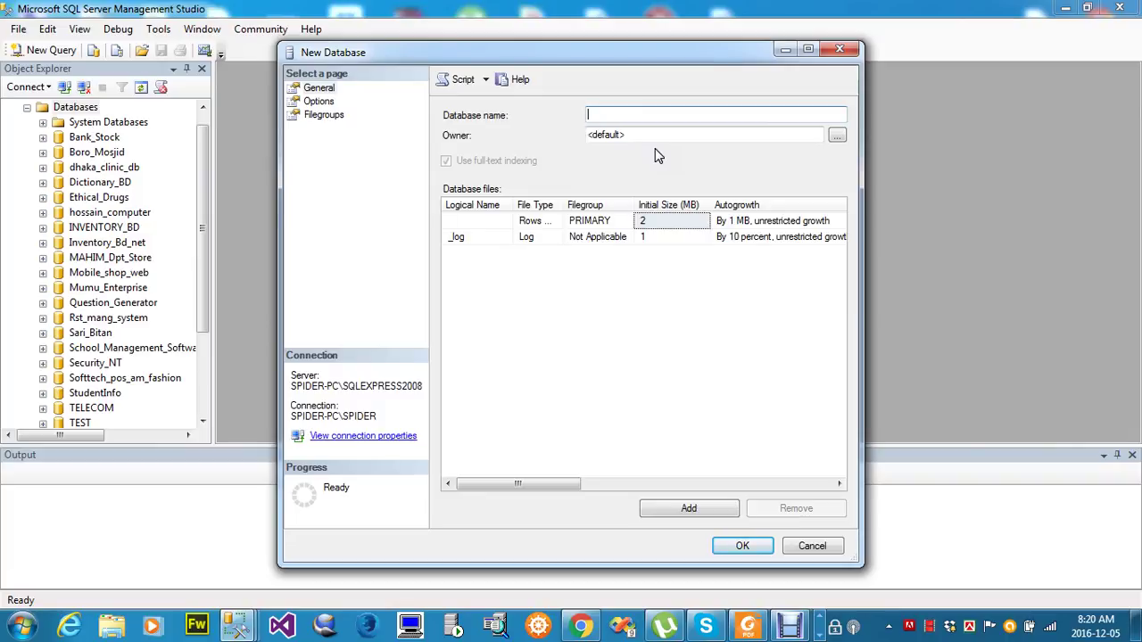
pyautogui.write('PHONE')
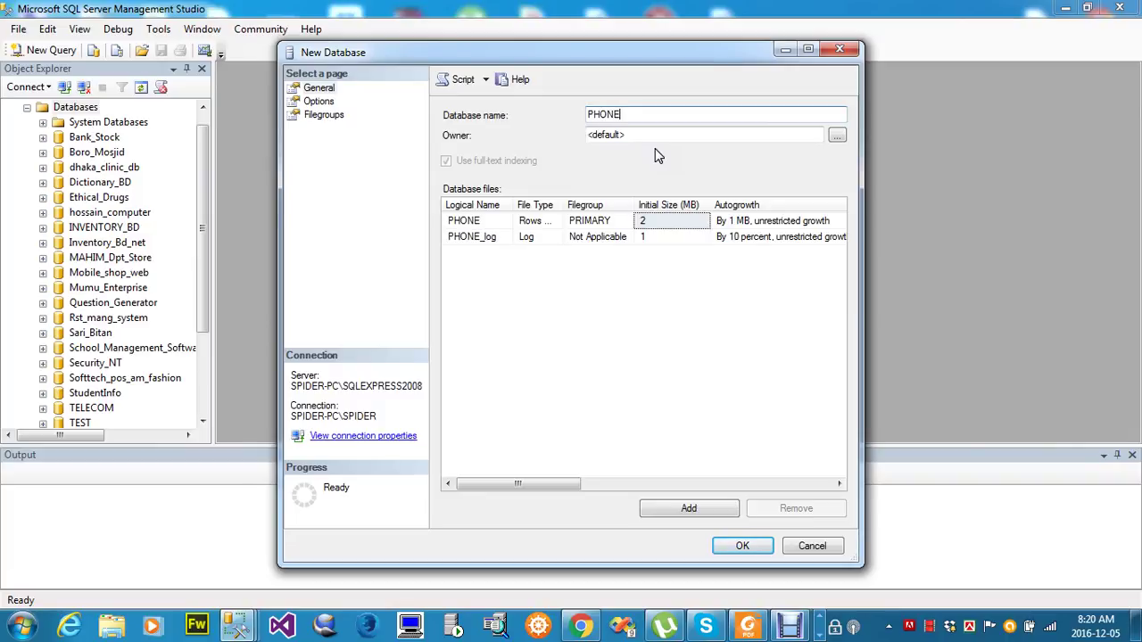
pyautogui.write('_BOOK')
pyautogui.click(740, 546)
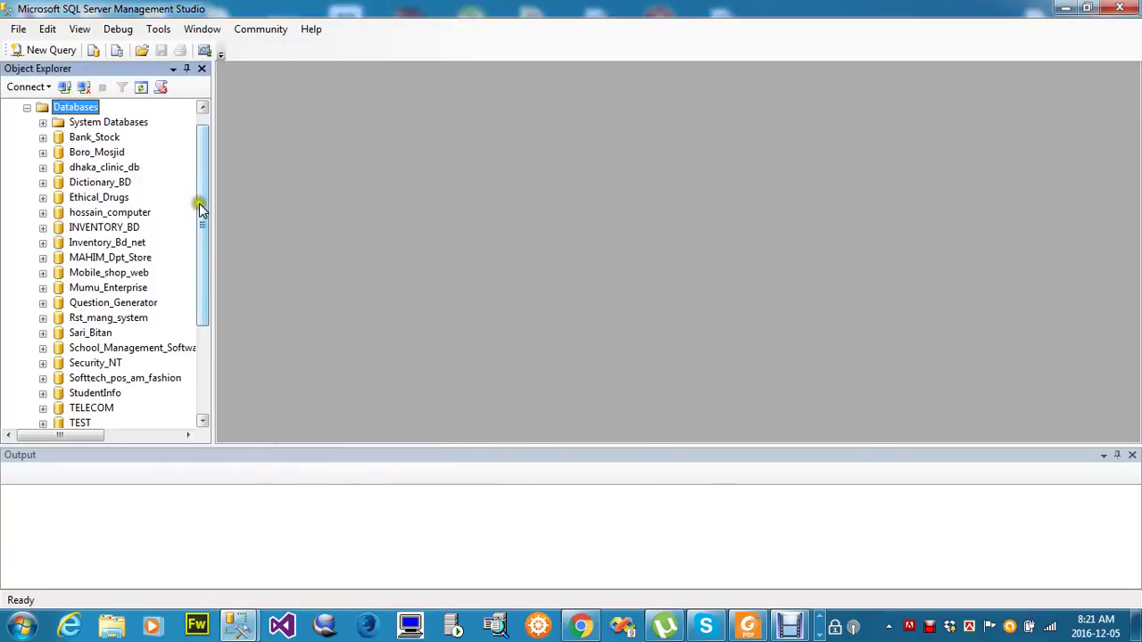
pyautogui.moveTo(202, 210); pyautogui.dragTo(204, 284)
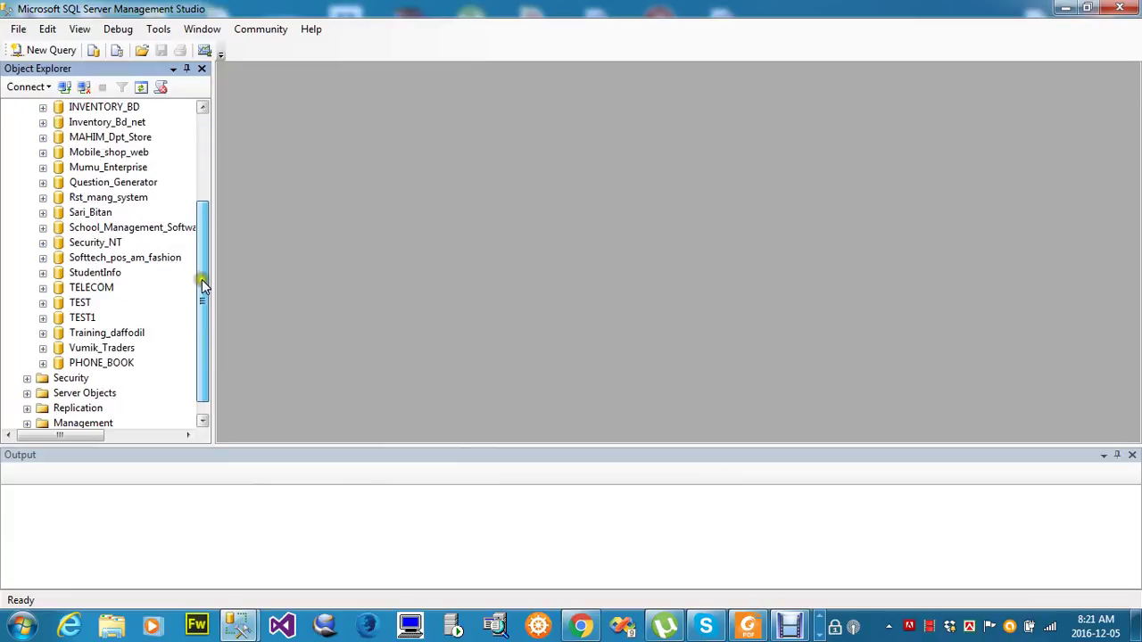
pyautogui.click(110, 363)
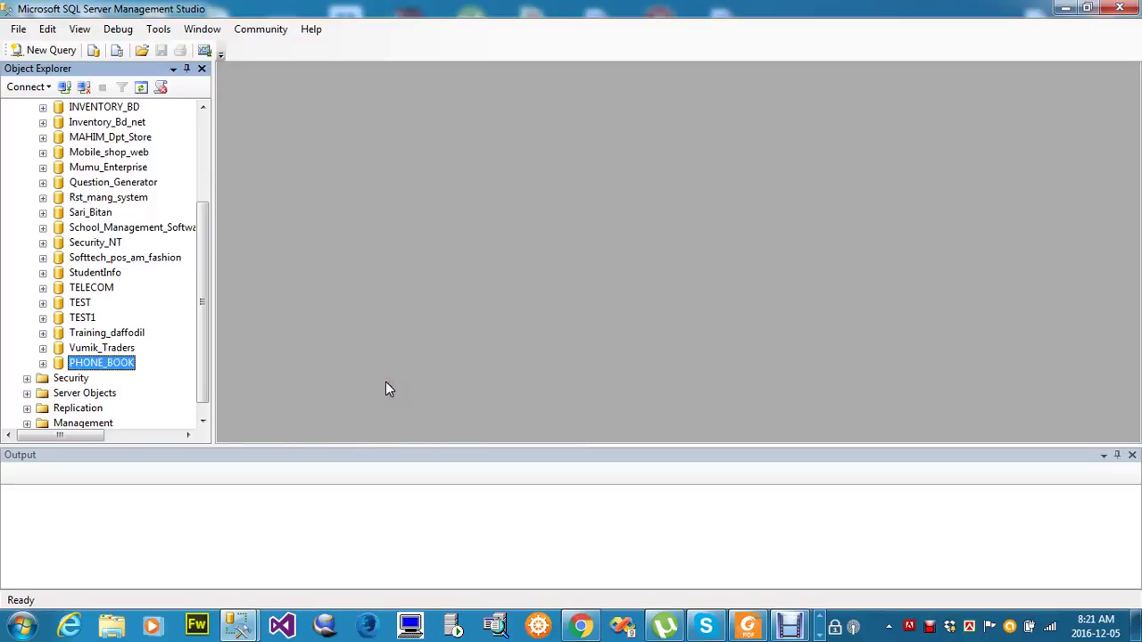
# Expand the PHONE_BOOK database and its Tables folder, and start designing a new table there.
pyautogui.click(42, 365)
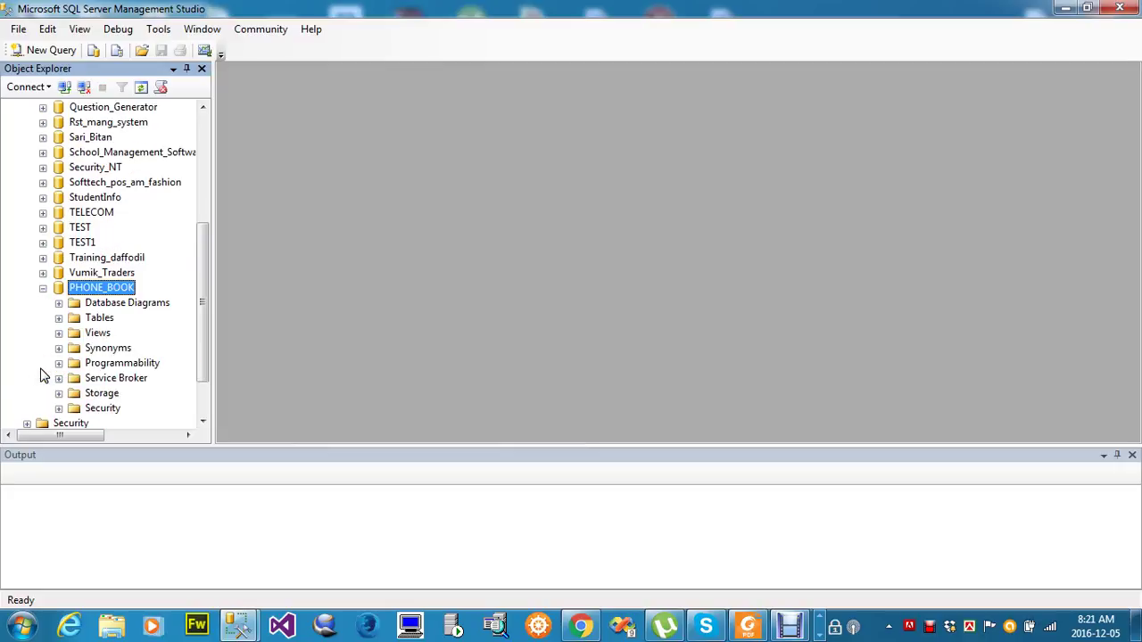
pyautogui.click(59, 318)
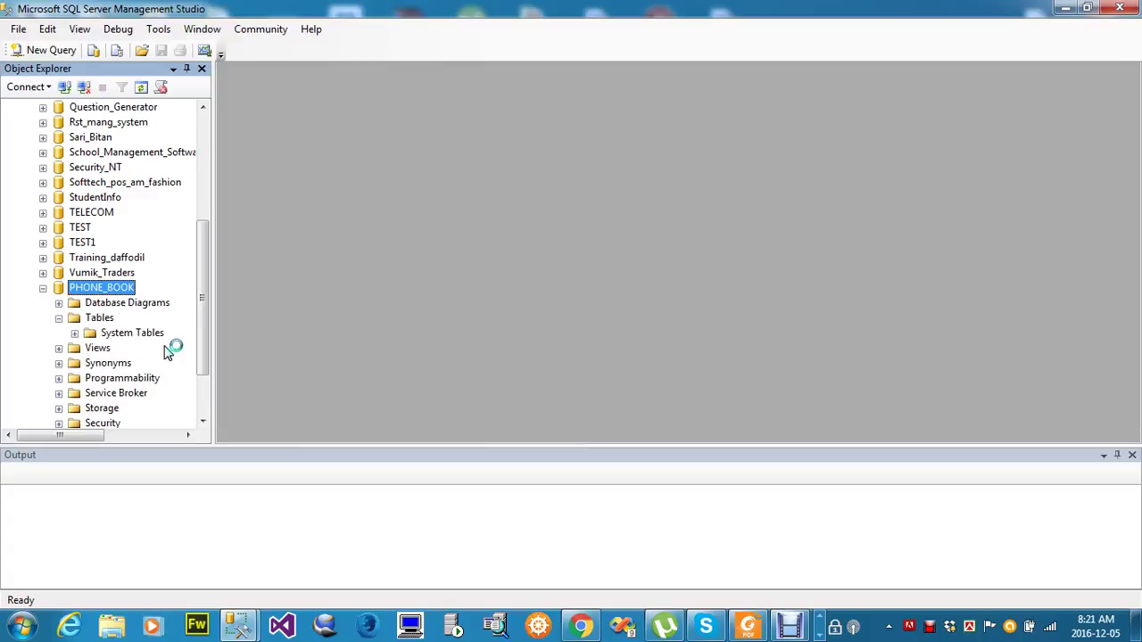
pyautogui.click(90, 322)
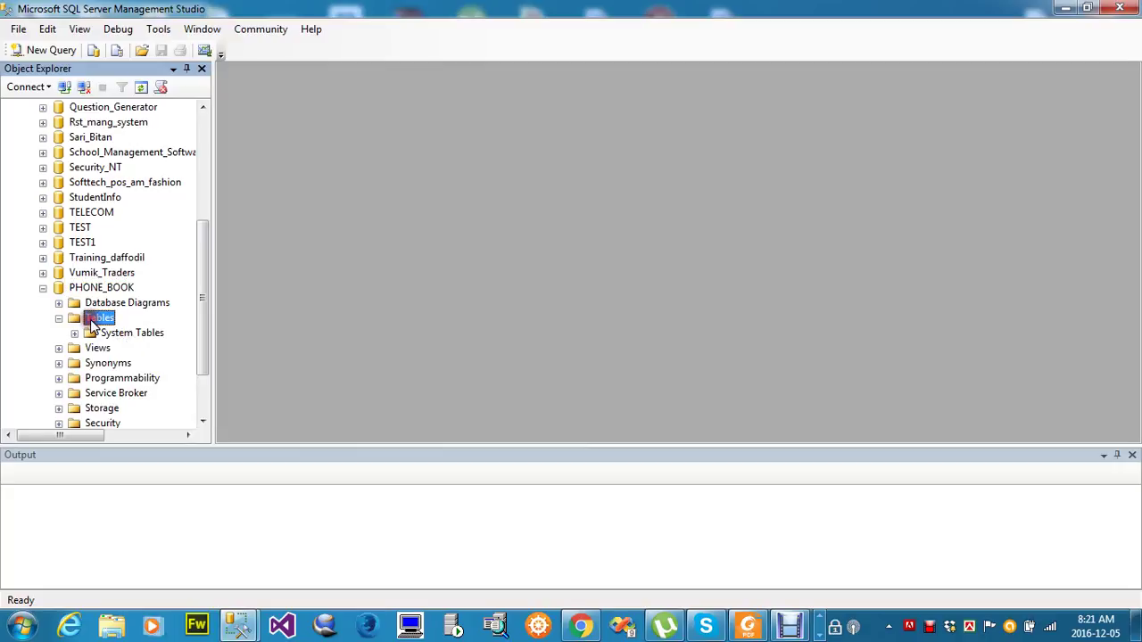
pyautogui.rightClick(92, 325)
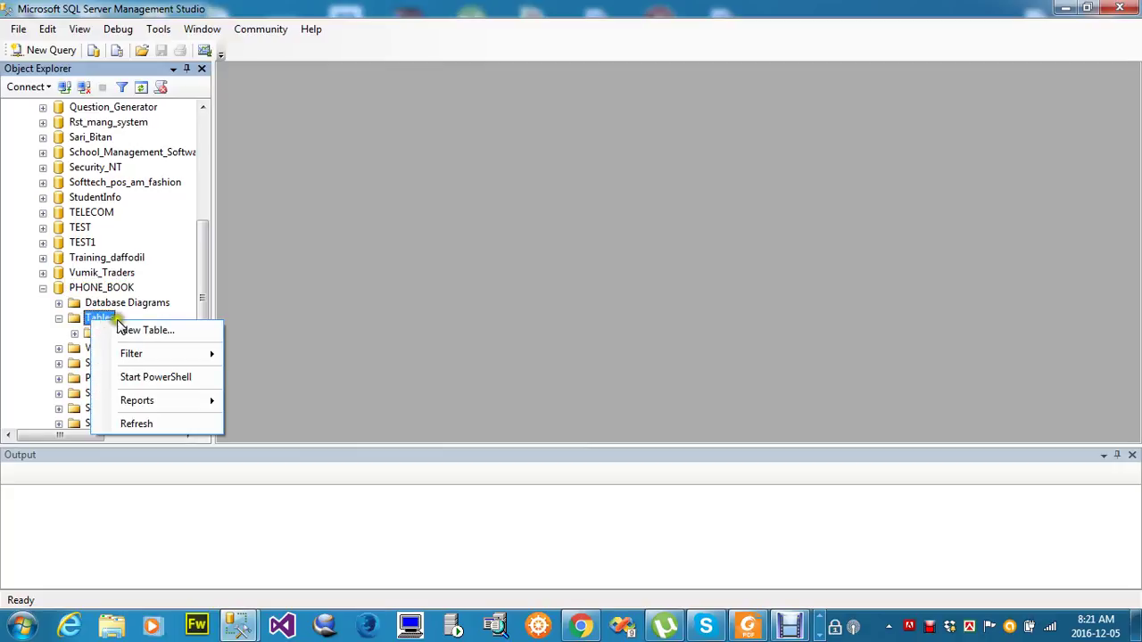
pyautogui.click(154, 330)
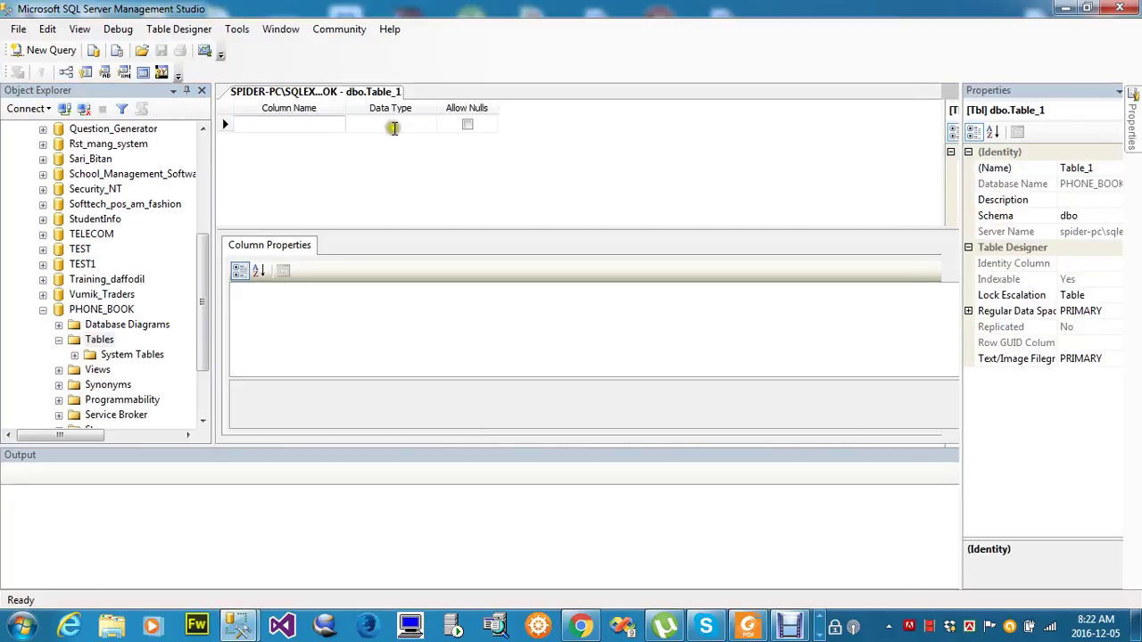
# Name the first column of the new table ID.
pyautogui.click(400, 132)
pyautogui.click(469, 128)
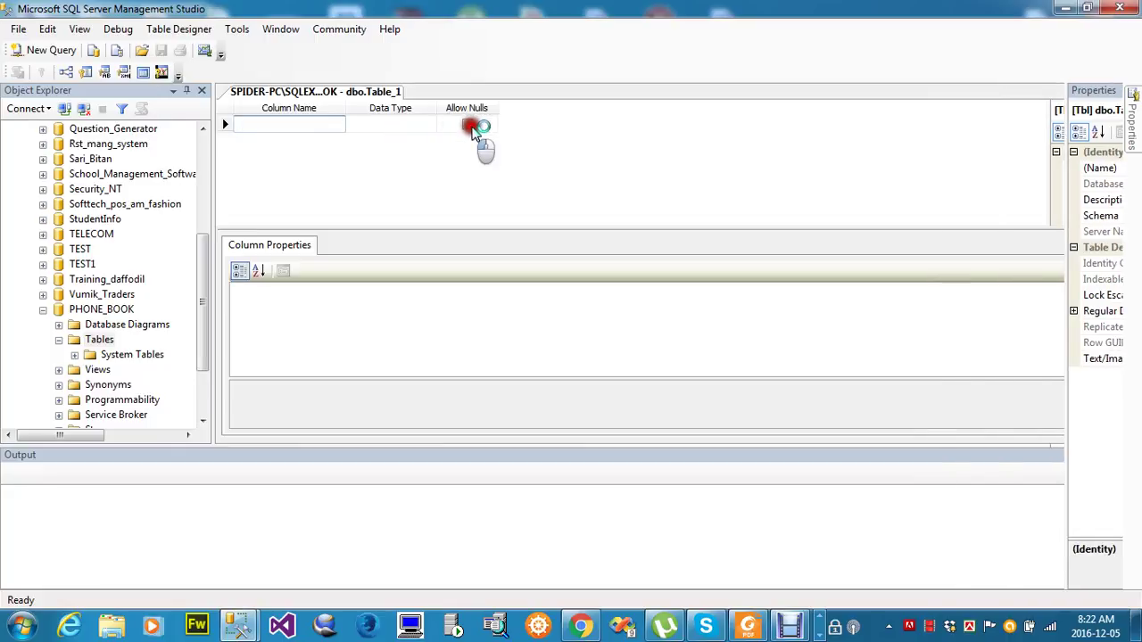
pyautogui.click(390, 125)
pyautogui.click(295, 125)
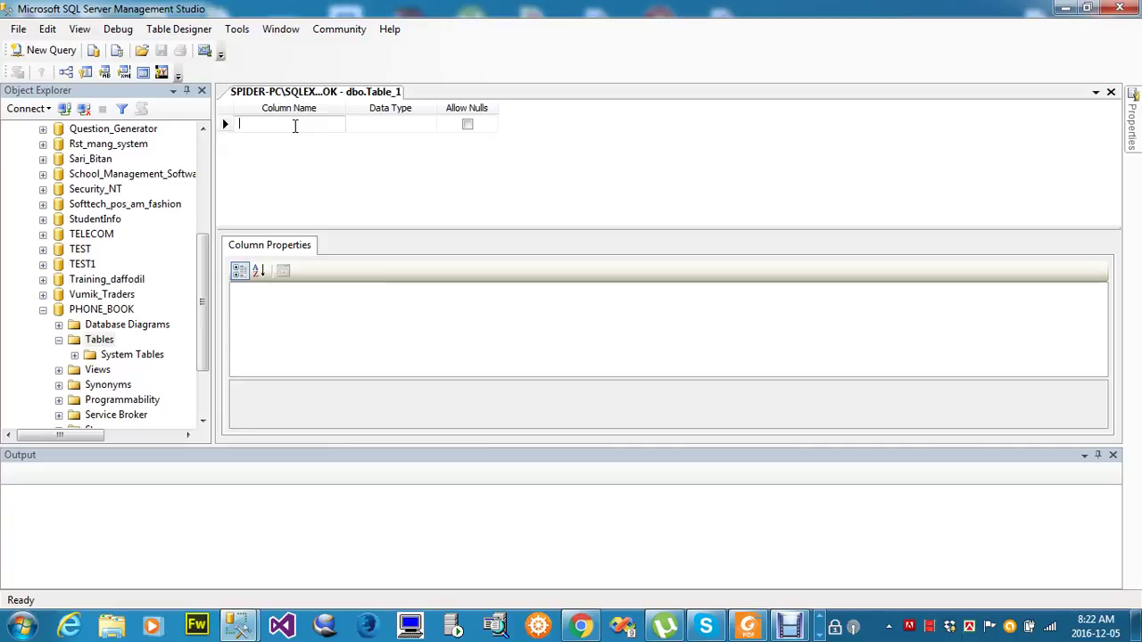
pyautogui.write('ID')
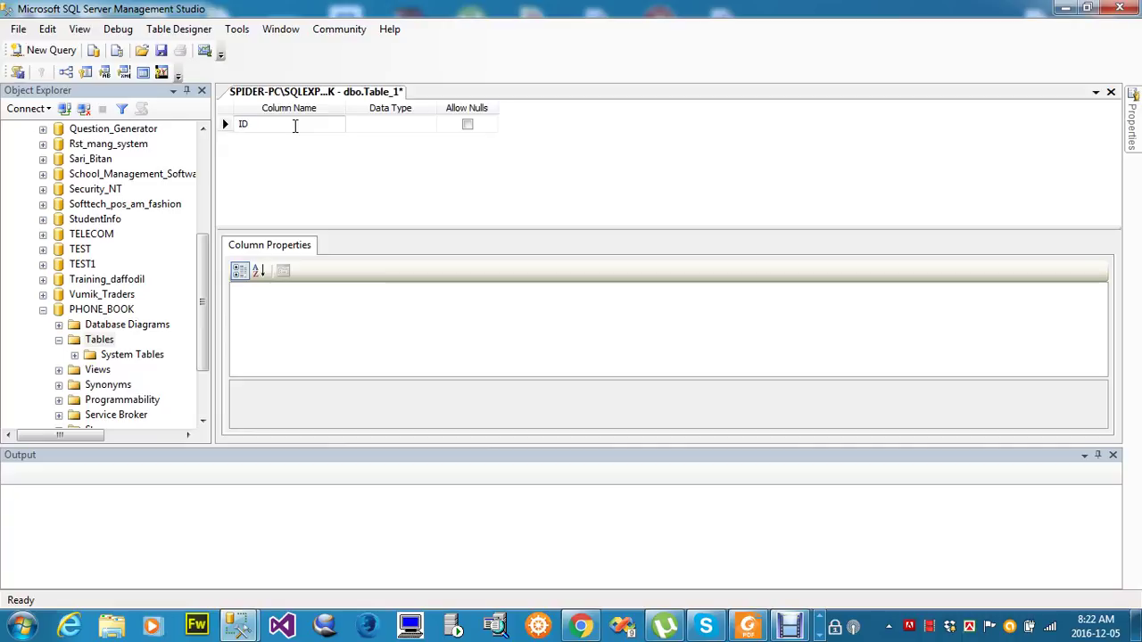
pyautogui.press('Tab')
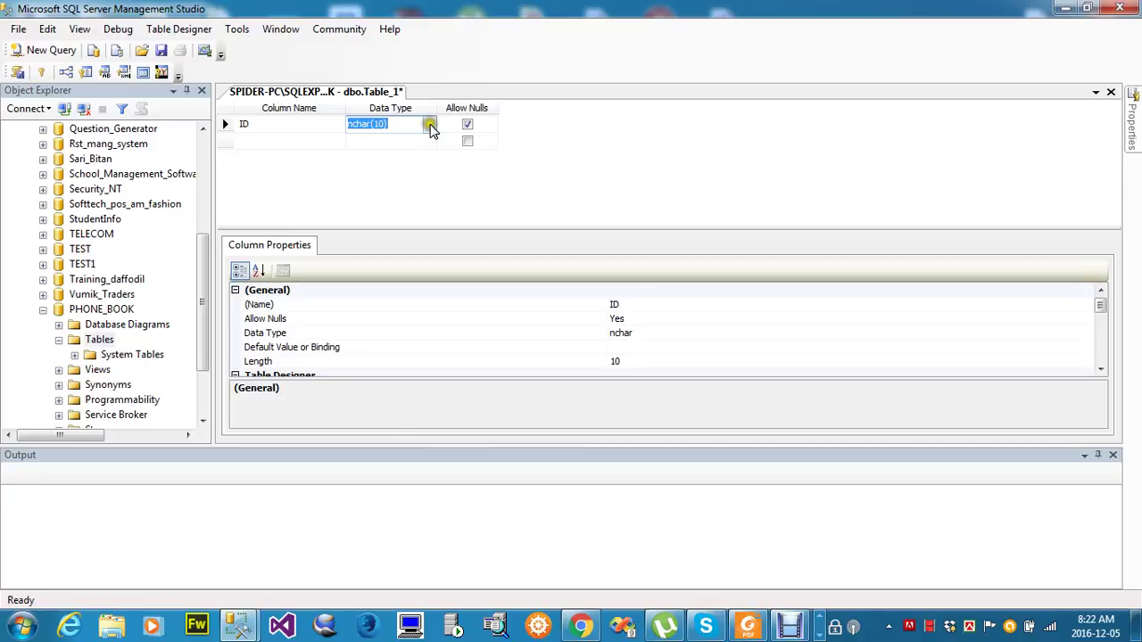
# Browse the data types available for the ID column, and switch its Allow Nulls setting off and back on.
pyautogui.click(429, 125)
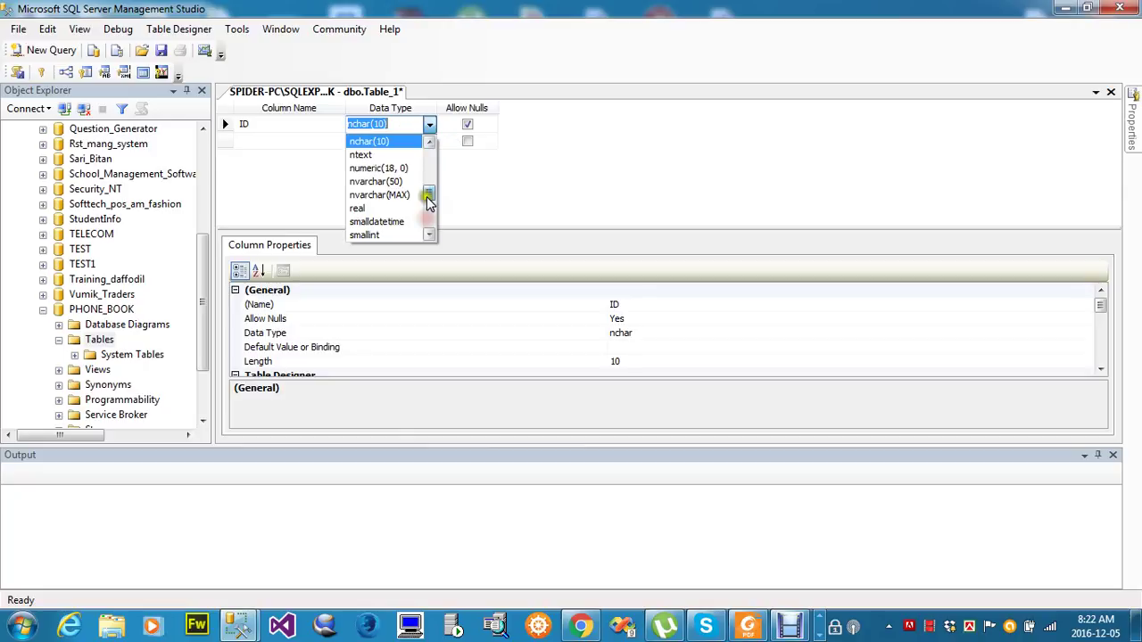
pyautogui.click(427, 197)
pyautogui.moveTo(427, 202)
pyautogui.mouseDown()
pyautogui.moveTo(429, 220)
pyautogui.moveTo(431, 174)
pyautogui.moveTo(431, 194)
pyautogui.mouseUp()
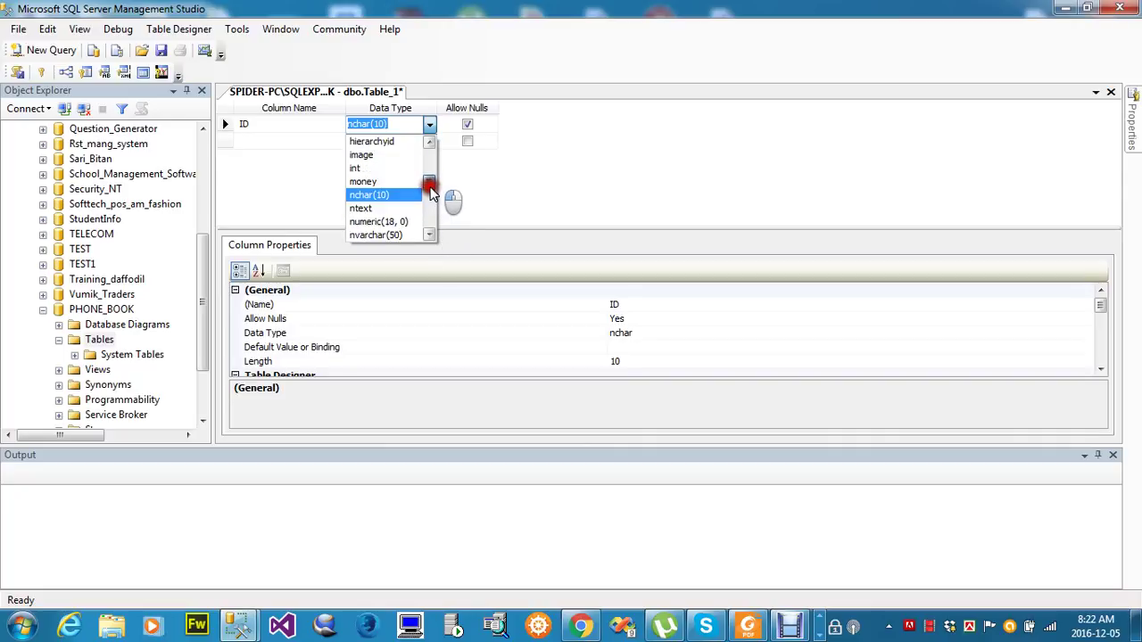
pyautogui.click(342, 168)
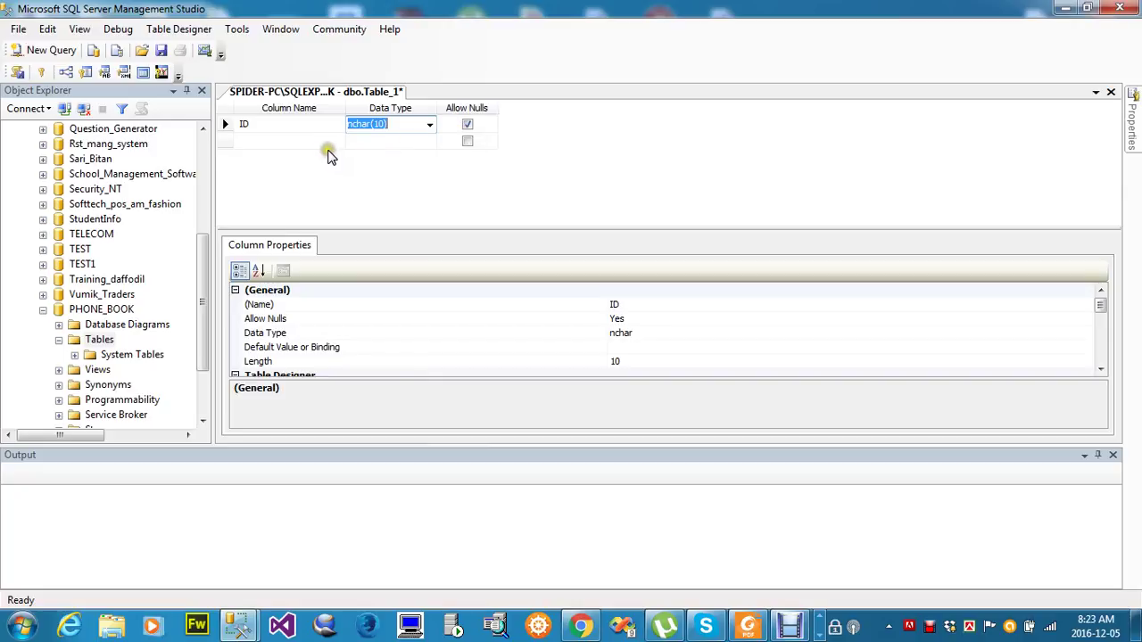
pyautogui.click(471, 130)
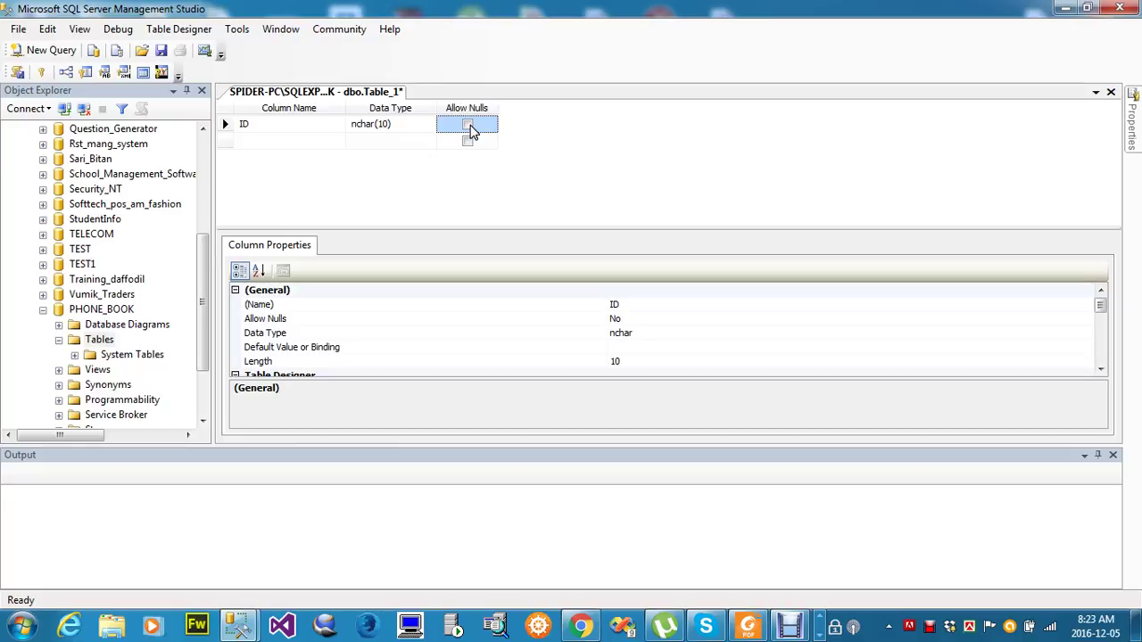
pyautogui.click(469, 128)
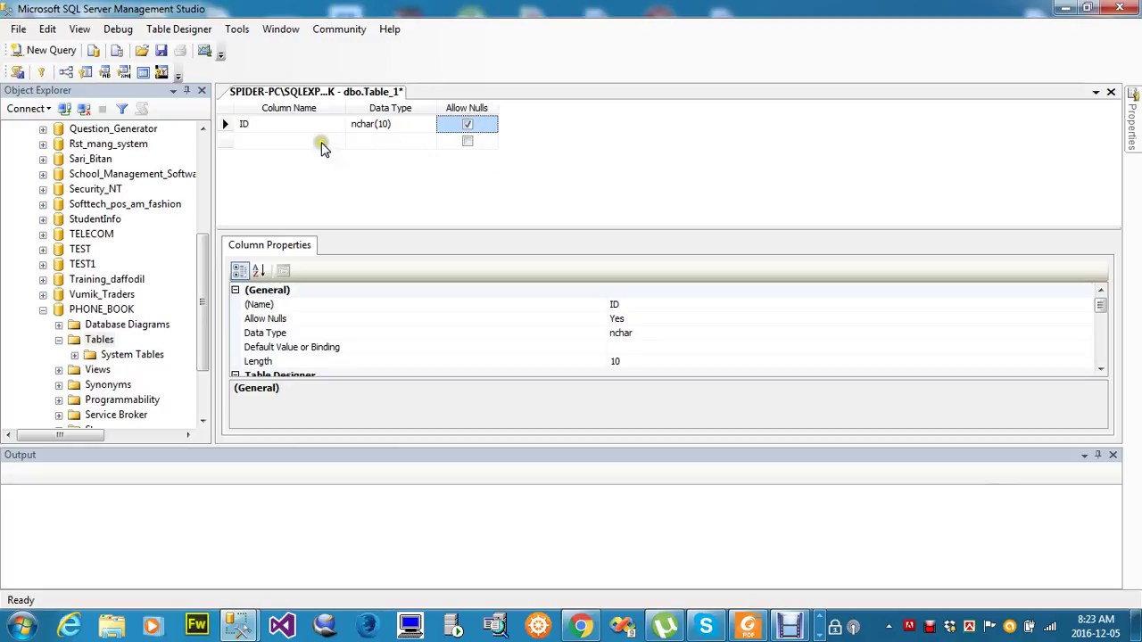
# Save the new table under the name CONTACT_INFORMATION.
pyautogui.click(161, 51)
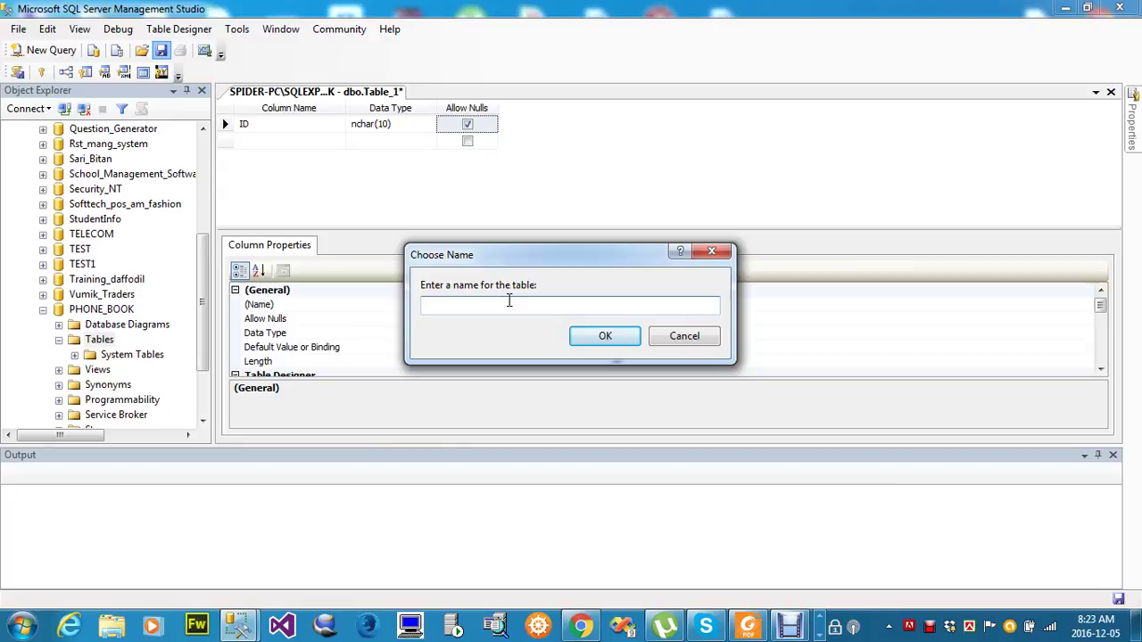
pyautogui.write('CONTACT_INFORMATION')
pyautogui.click(631, 348)
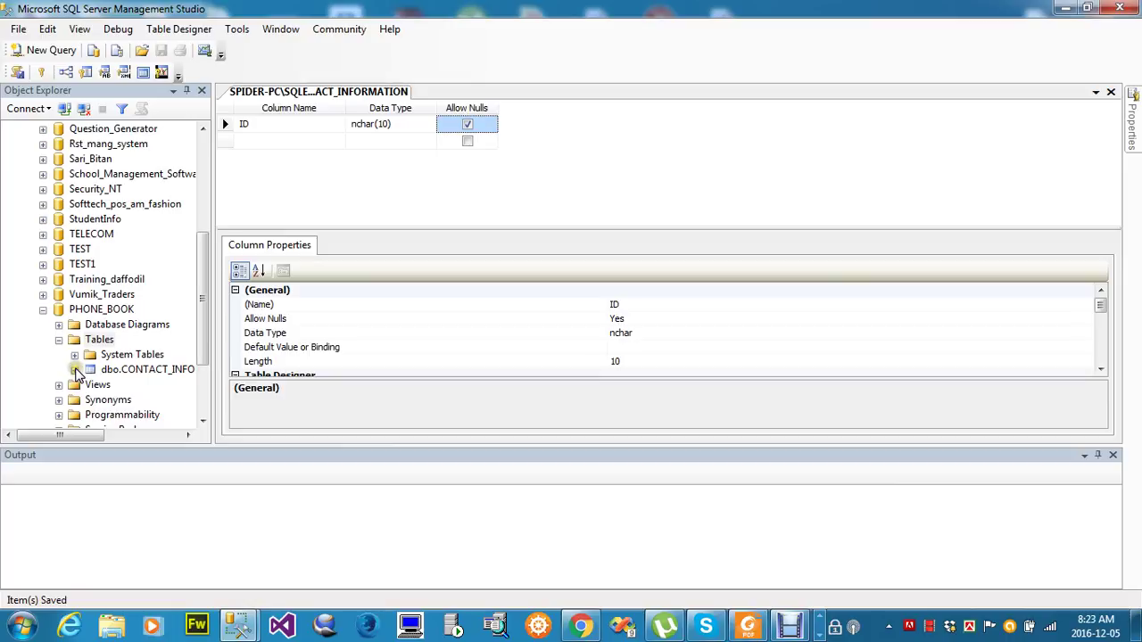
# Open the CONTACT_INFORMATION table's design, and expand its Columns folder in the database tree to select the ID column.
pyautogui.click(134, 370)
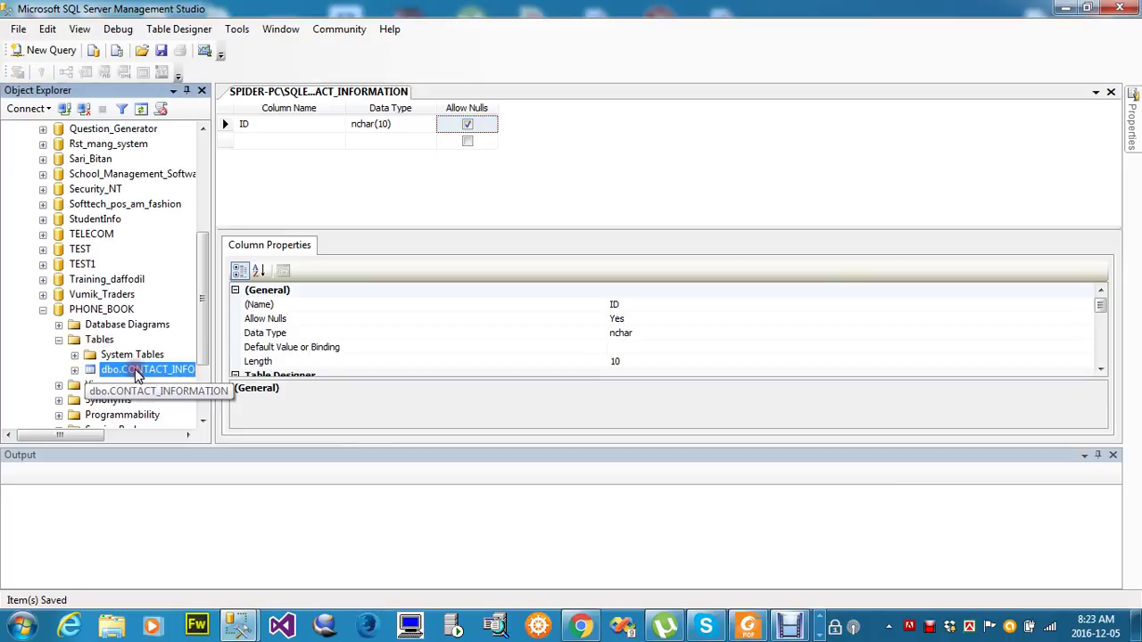
pyautogui.rightClick(135, 373)
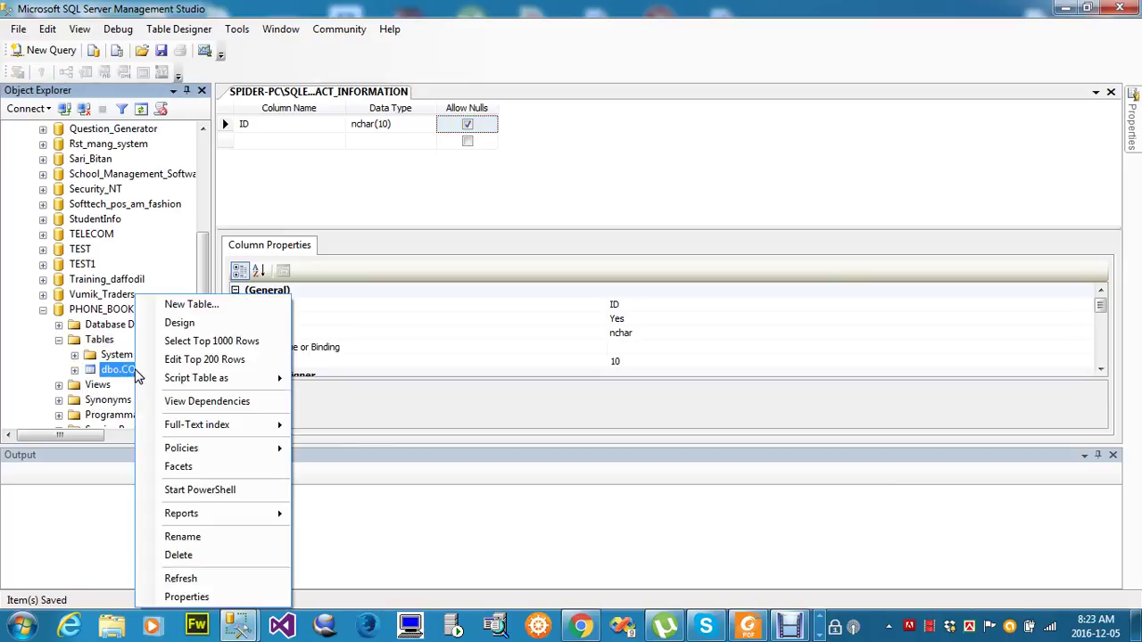
pyautogui.click(198, 323)
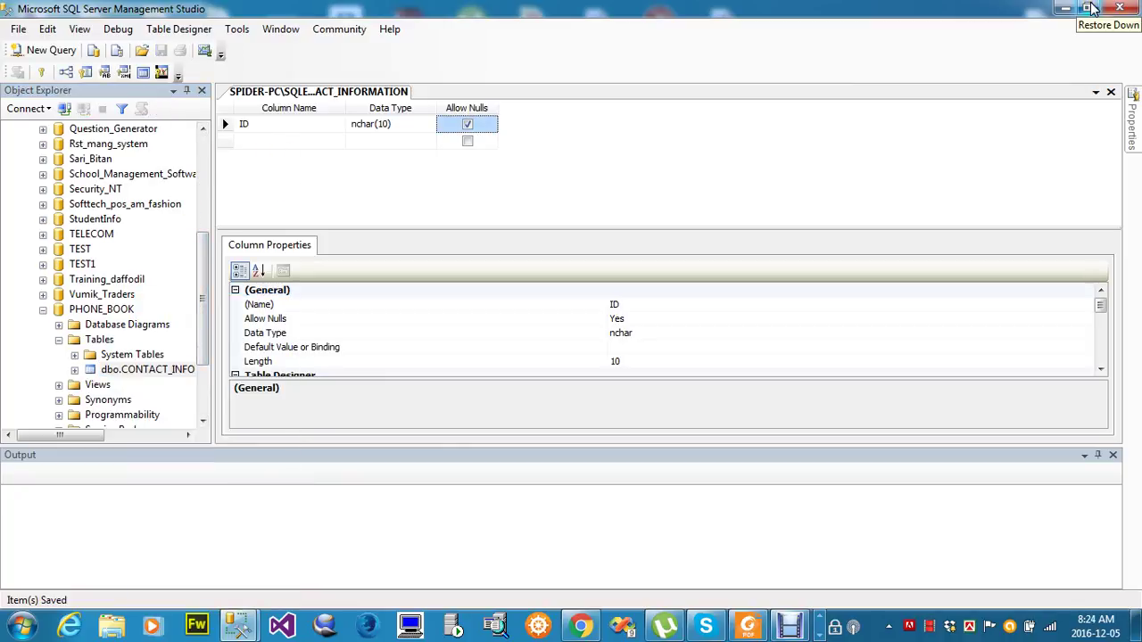
pyautogui.click(76, 369)
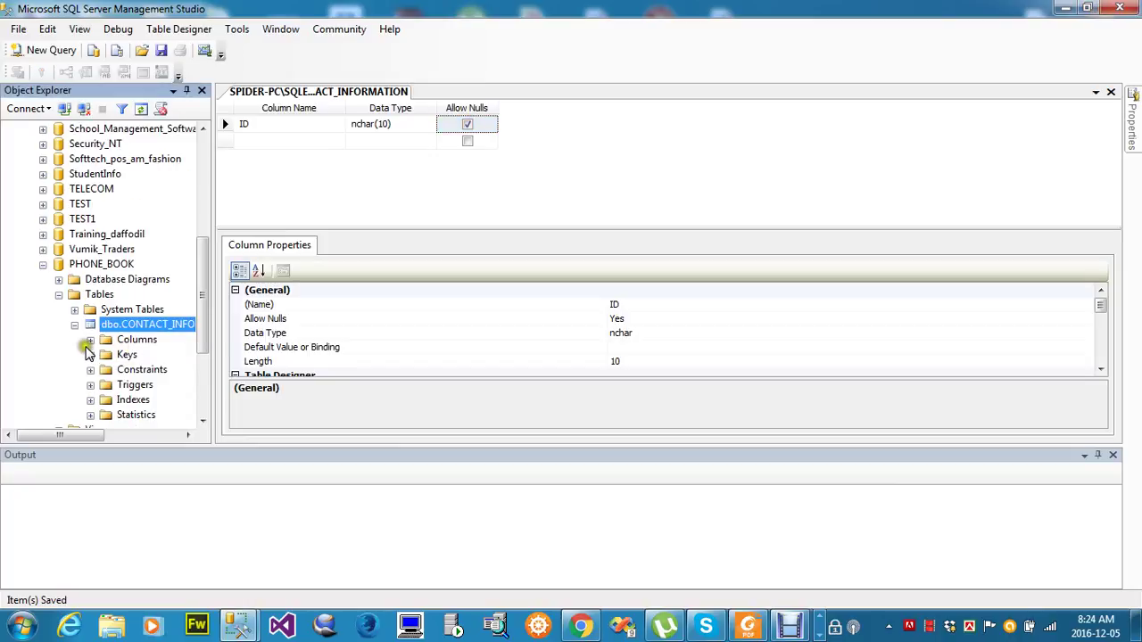
pyautogui.click(91, 340)
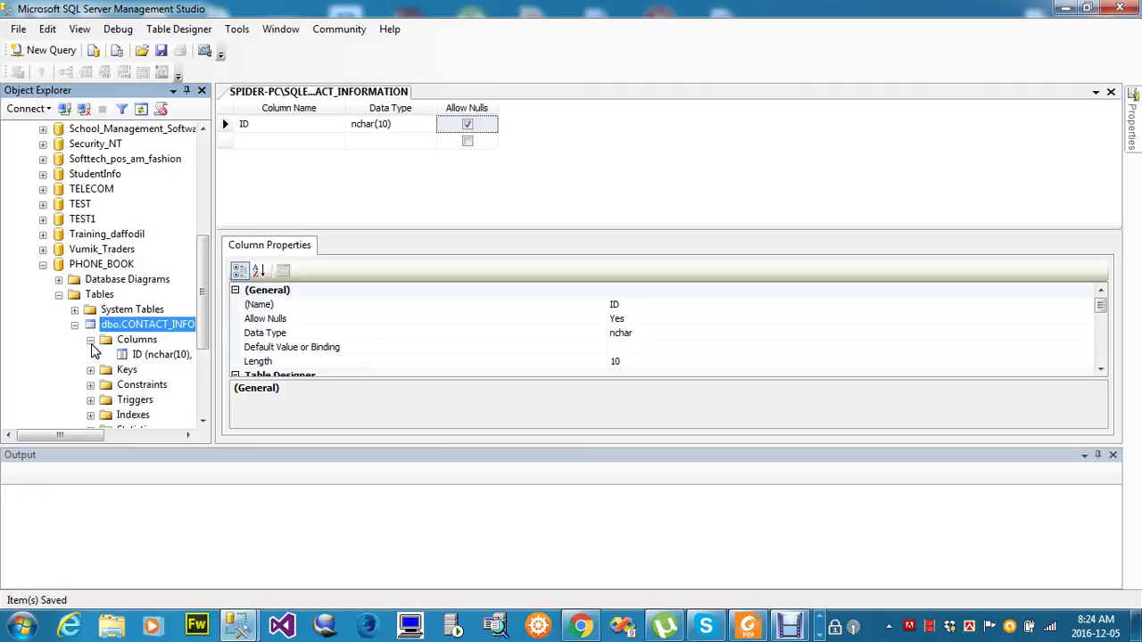
pyautogui.click(147, 356)
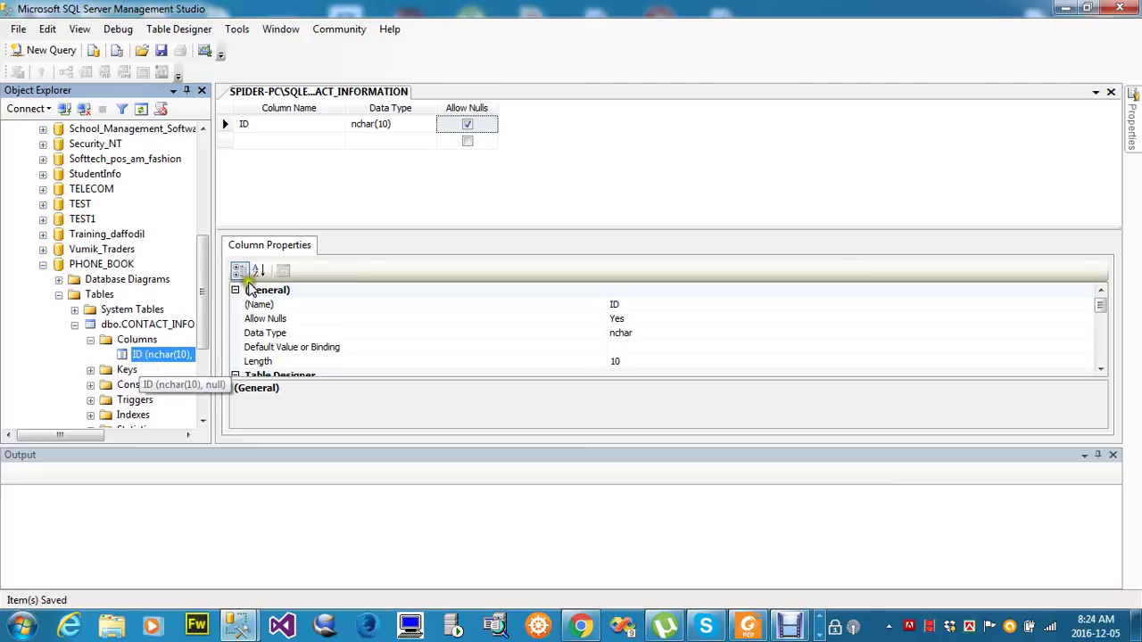
# Change the ID column's data type to int in the table design.
pyautogui.click(406, 131)
pyautogui.click(408, 128)
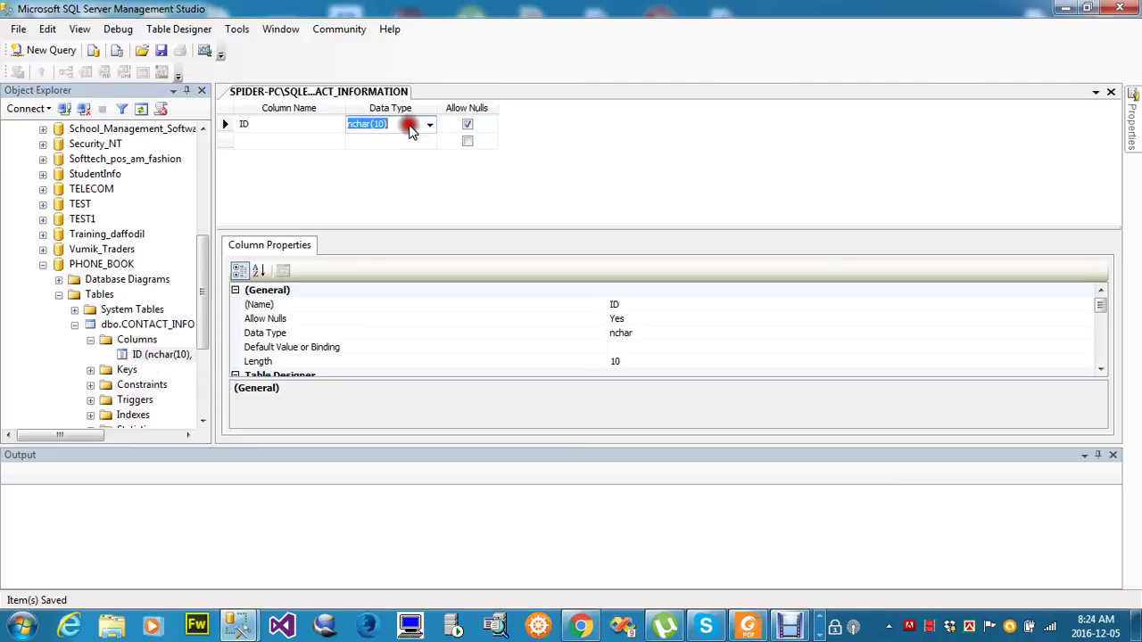
pyautogui.click(429, 126)
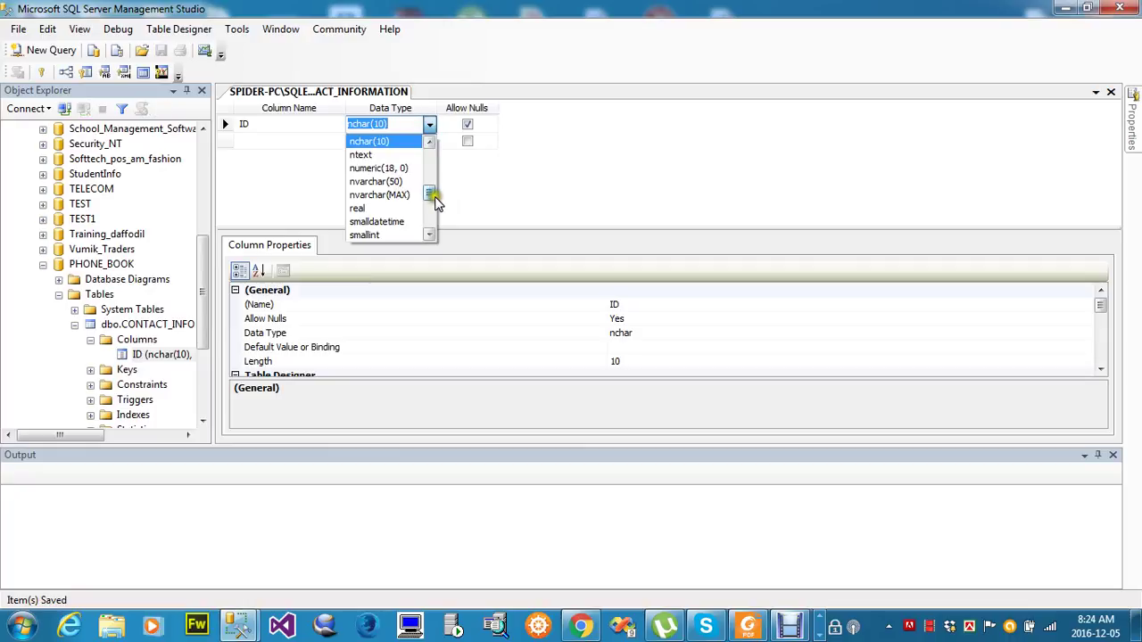
pyautogui.moveTo(430, 193)
pyautogui.mouseDown()
pyautogui.moveTo(428, 149)
pyautogui.moveTo(427, 181)
pyautogui.mouseUp()
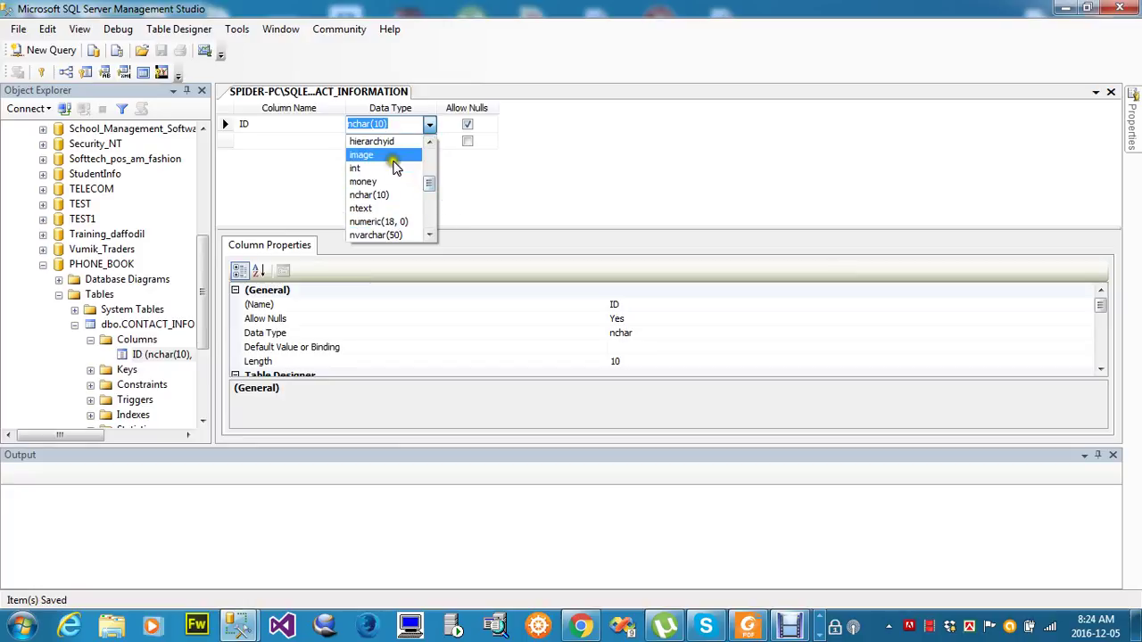
pyautogui.click(406, 156)
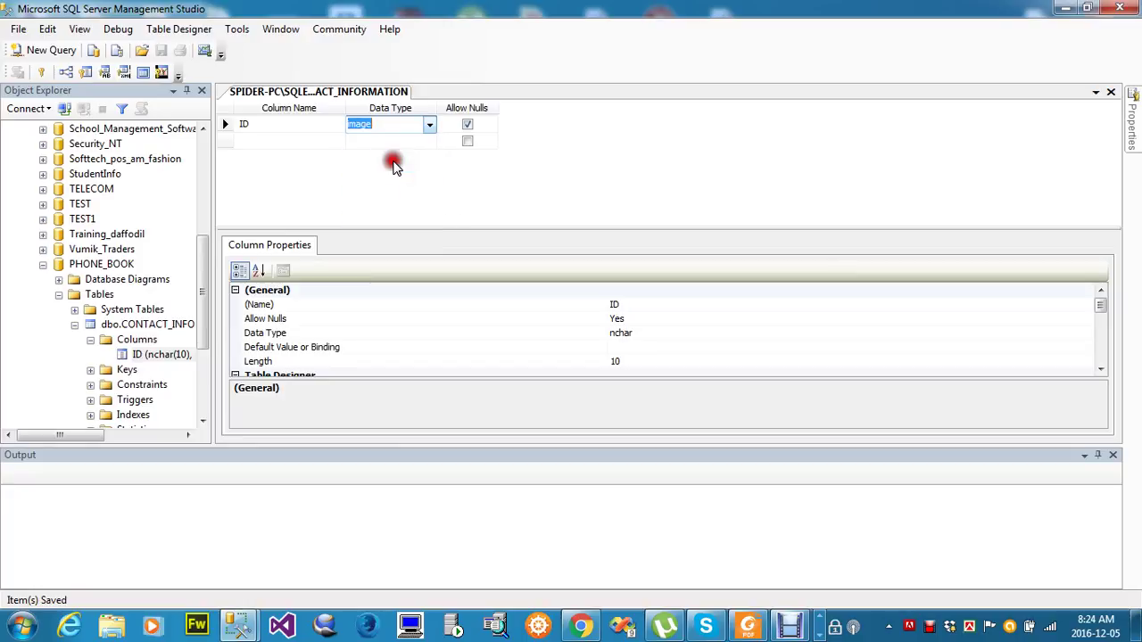
pyautogui.click(426, 124)
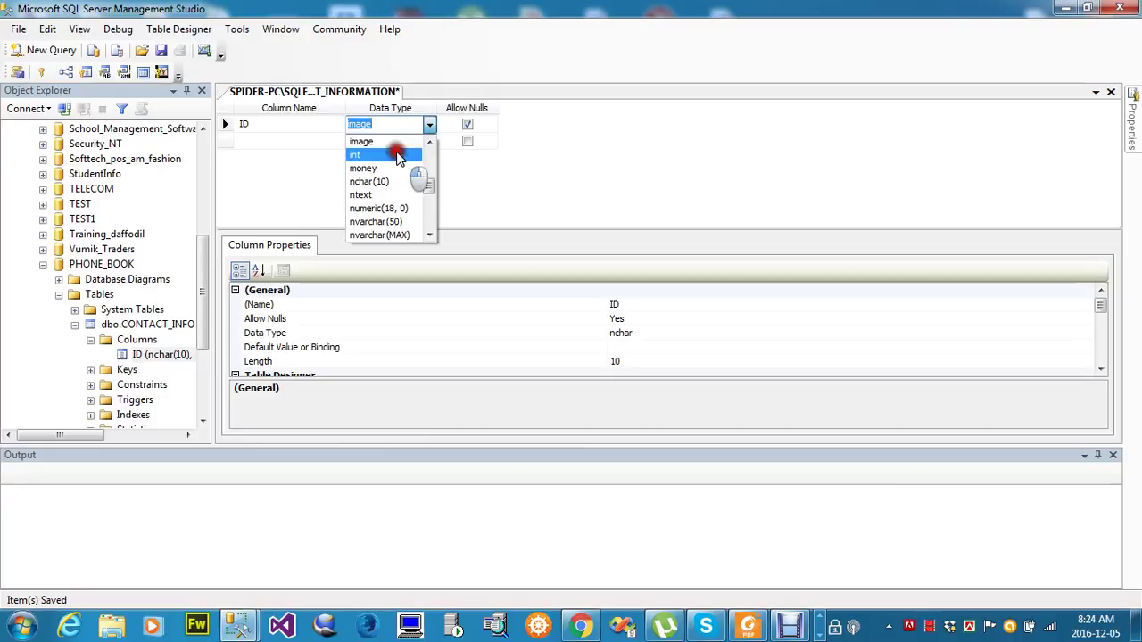
pyautogui.click(404, 155)
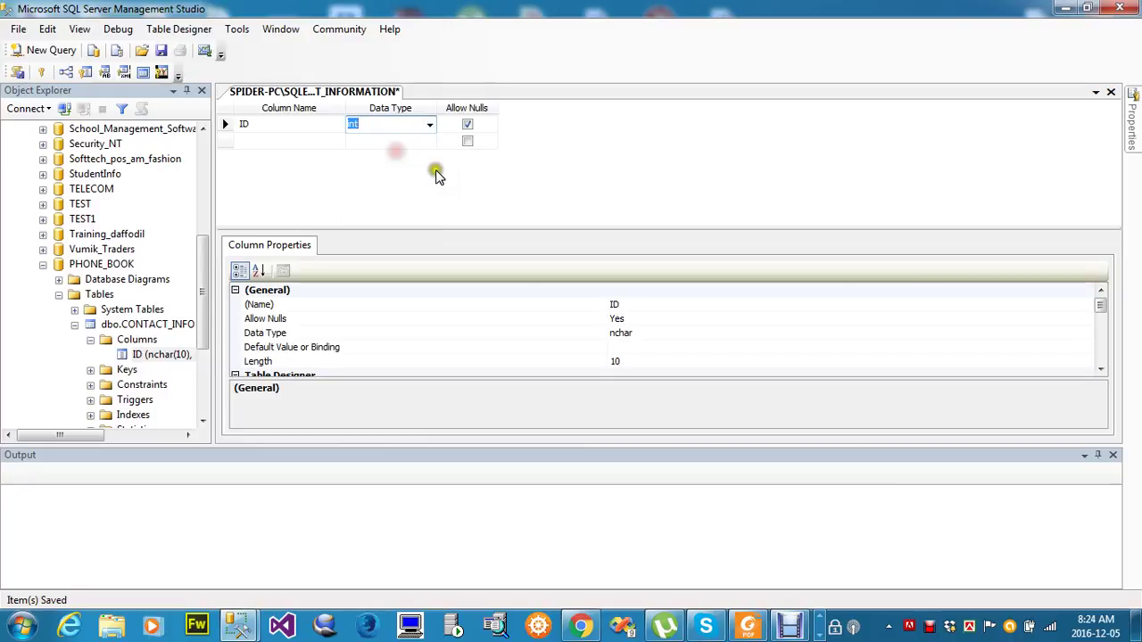
# Try to save the changed CONTACT_INFORMATION table design, and dismiss the resulting dialogs.
pyautogui.click(161, 51)
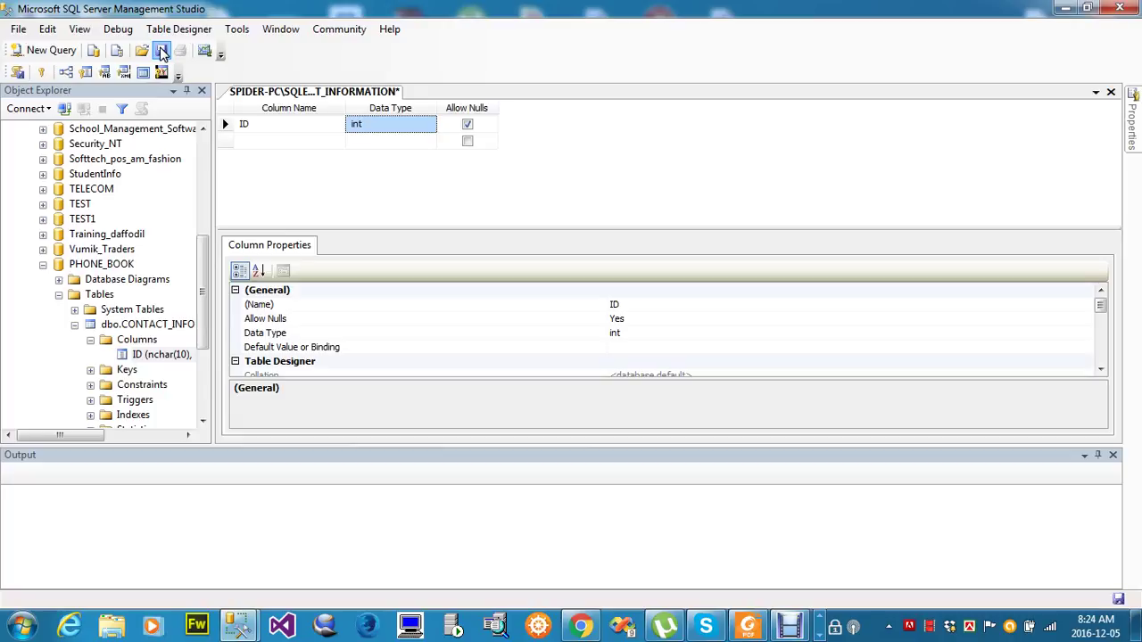
pyautogui.click(161, 51)
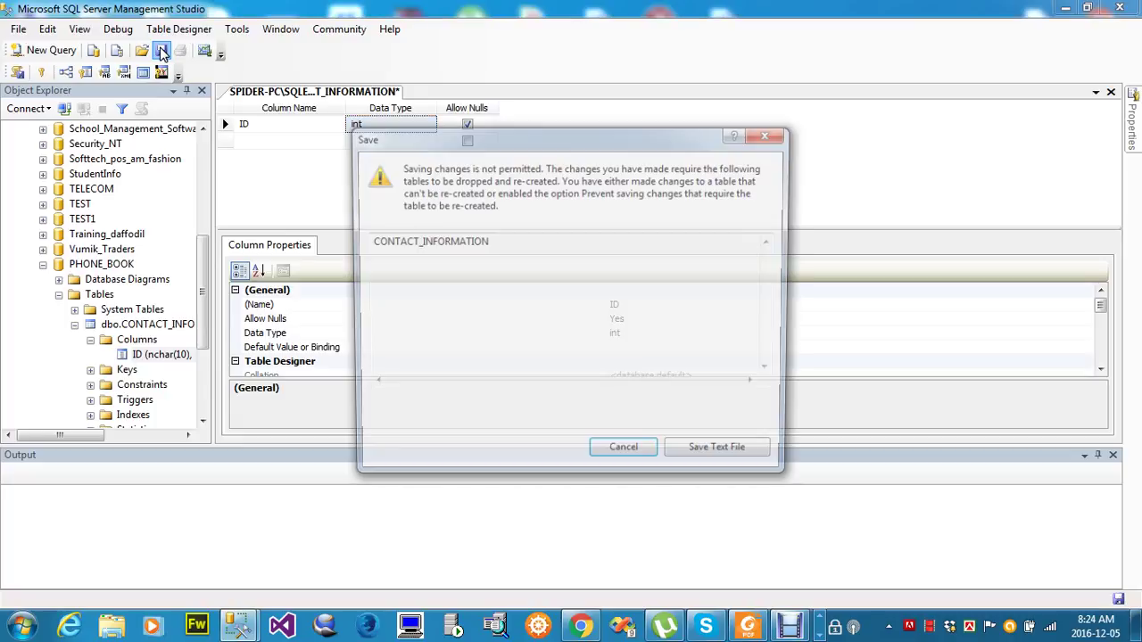
pyautogui.click(630, 452)
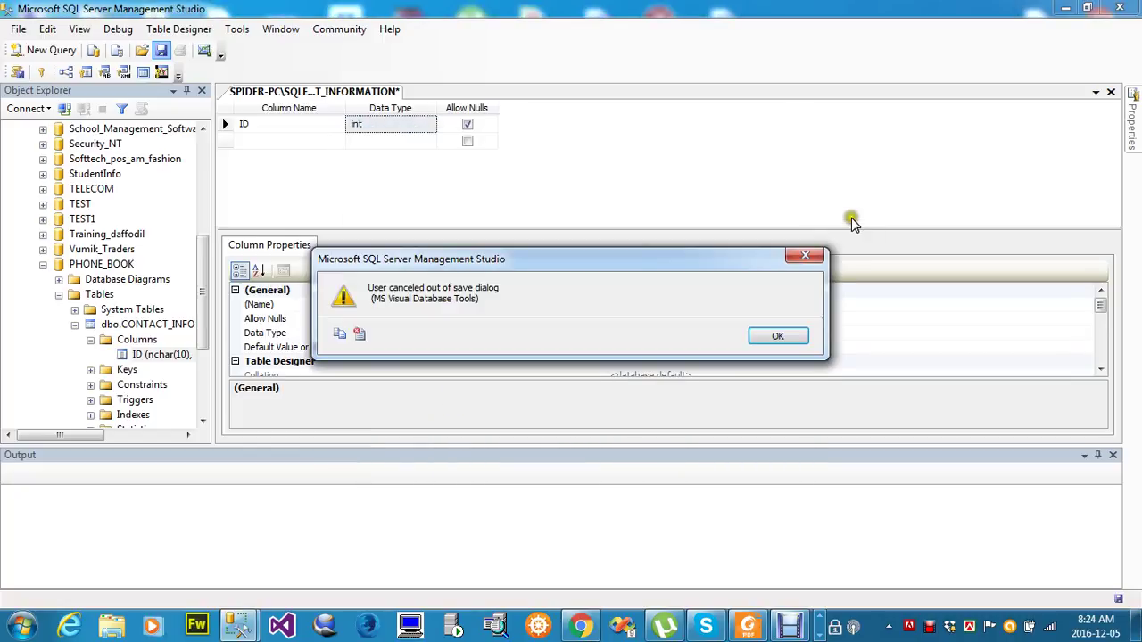
pyautogui.click(805, 256)
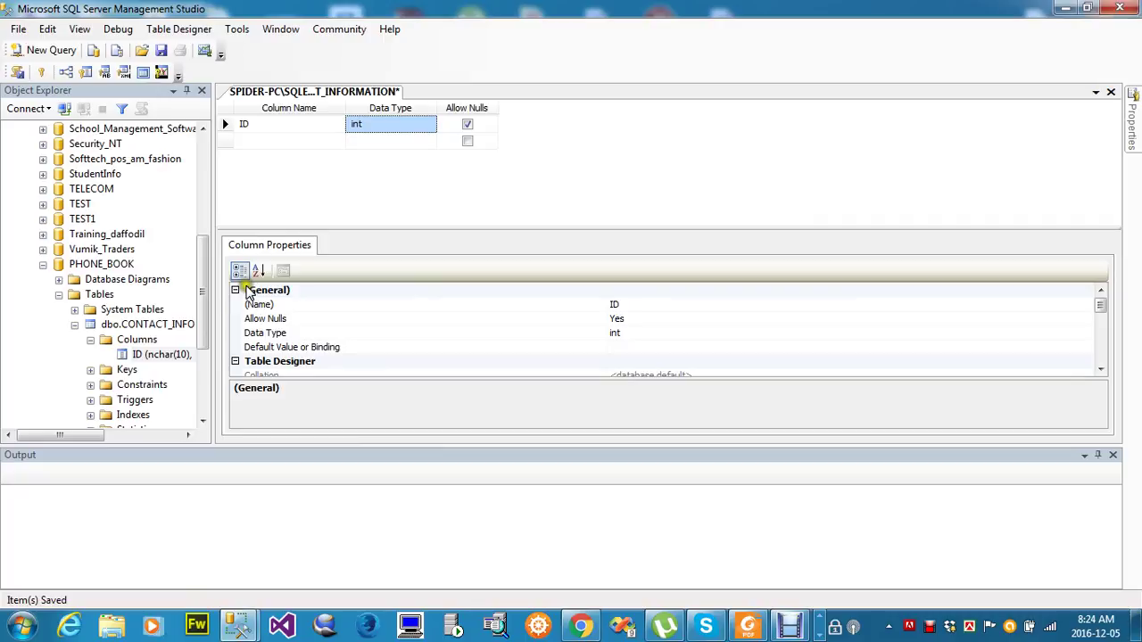
# Open the ID column of CONTACT_INFORMATION for modification from the database tree.
pyautogui.click(148, 357)
pyautogui.rightClick(148, 356)
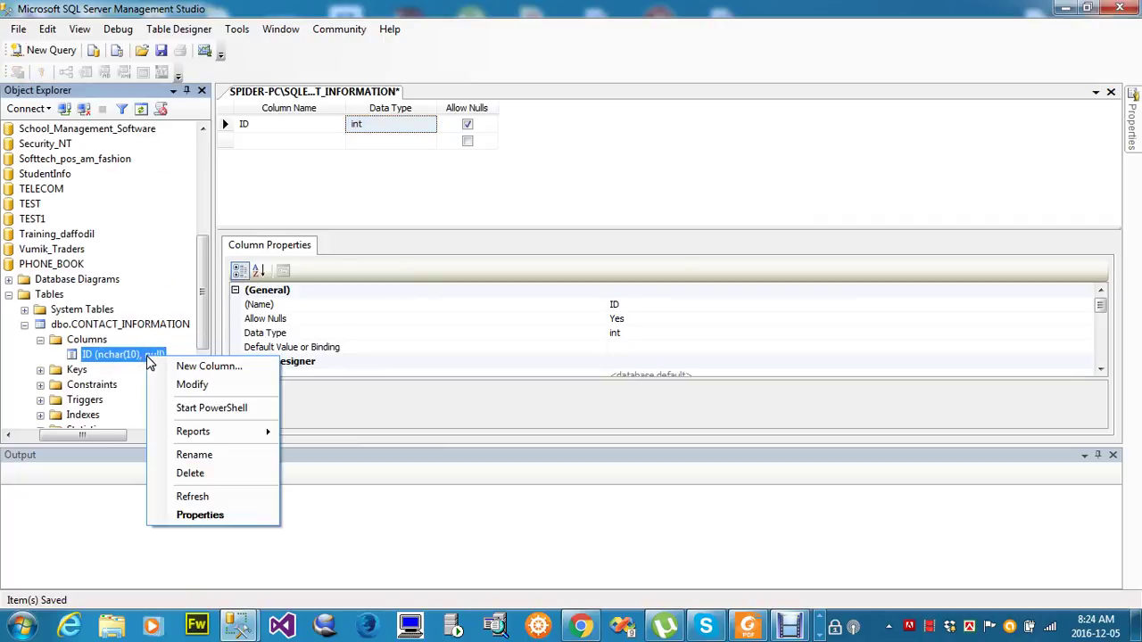
pyautogui.click(192, 385)
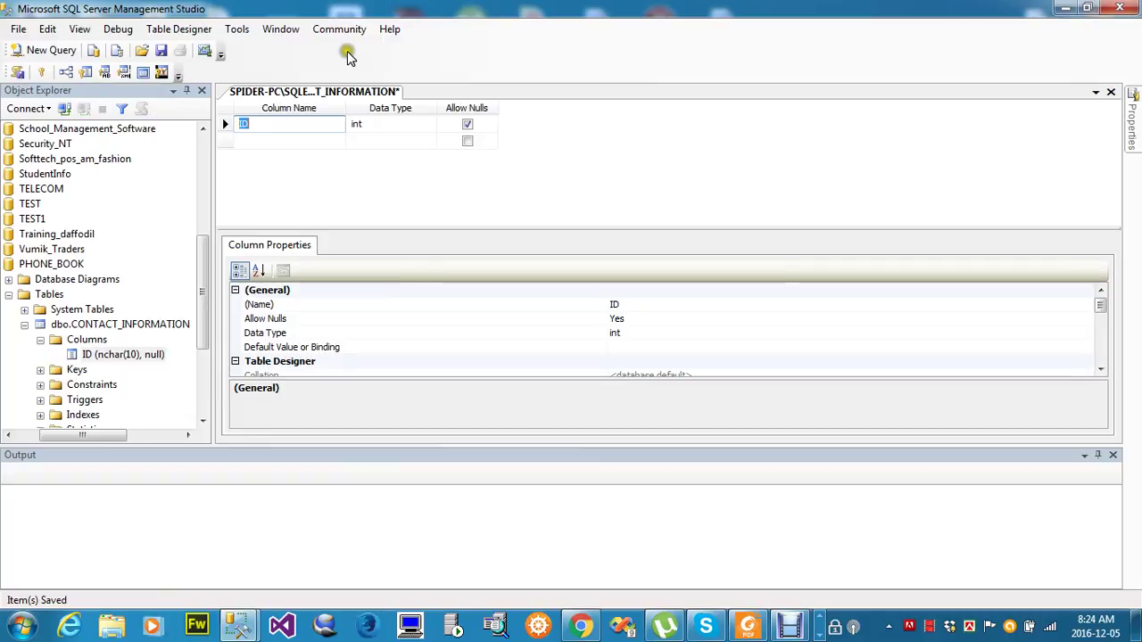
pyautogui.click(470, 171)
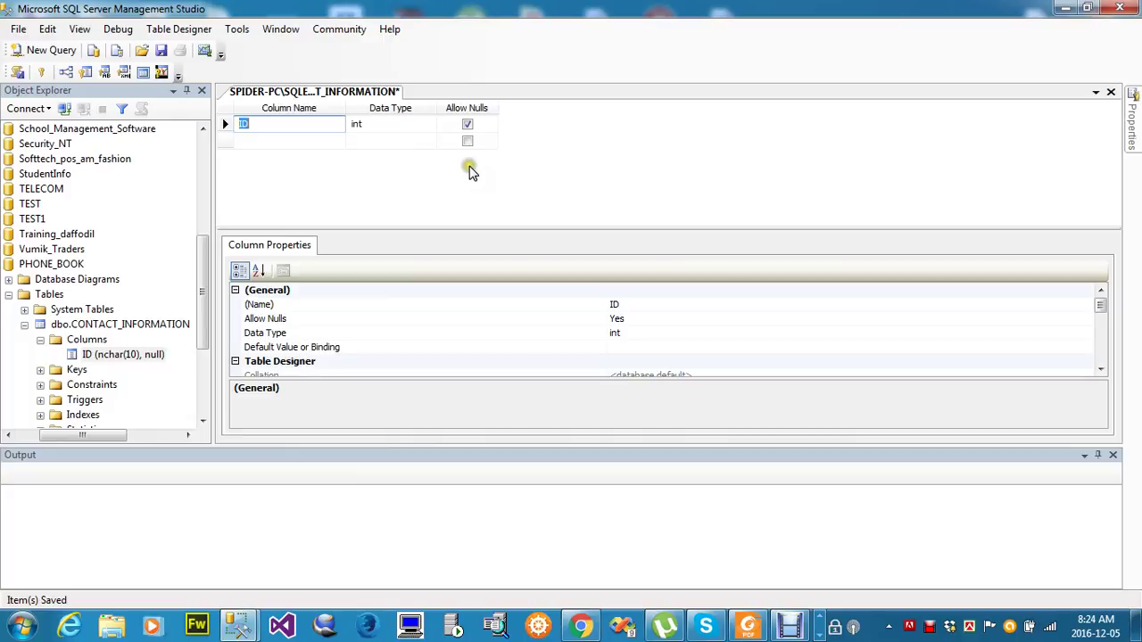
# Try to save the changed table design, exporting the affected-table list as a text file named CONTACT_INFORMATION, and dismiss the save dialogs.
pyautogui.click(161, 50)
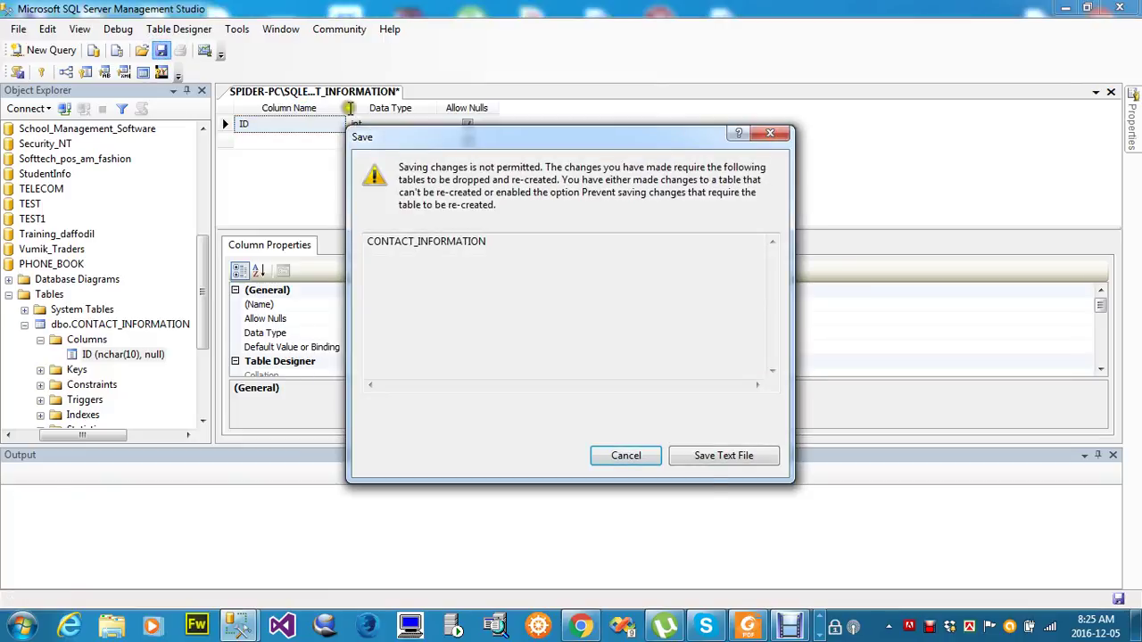
pyautogui.click(690, 459)
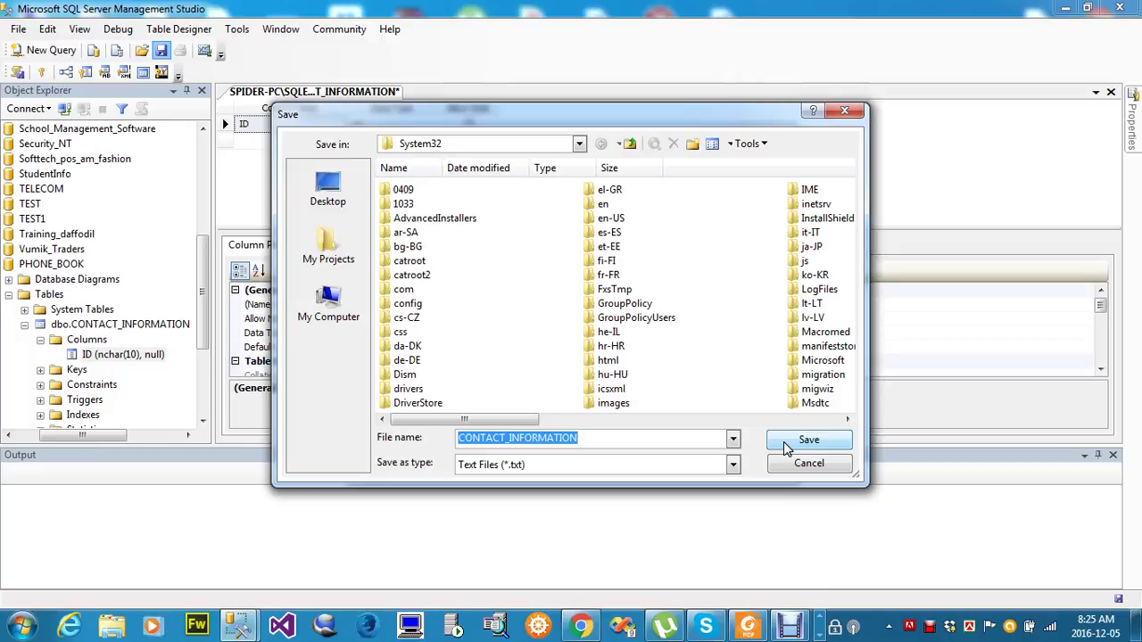
pyautogui.click(814, 442)
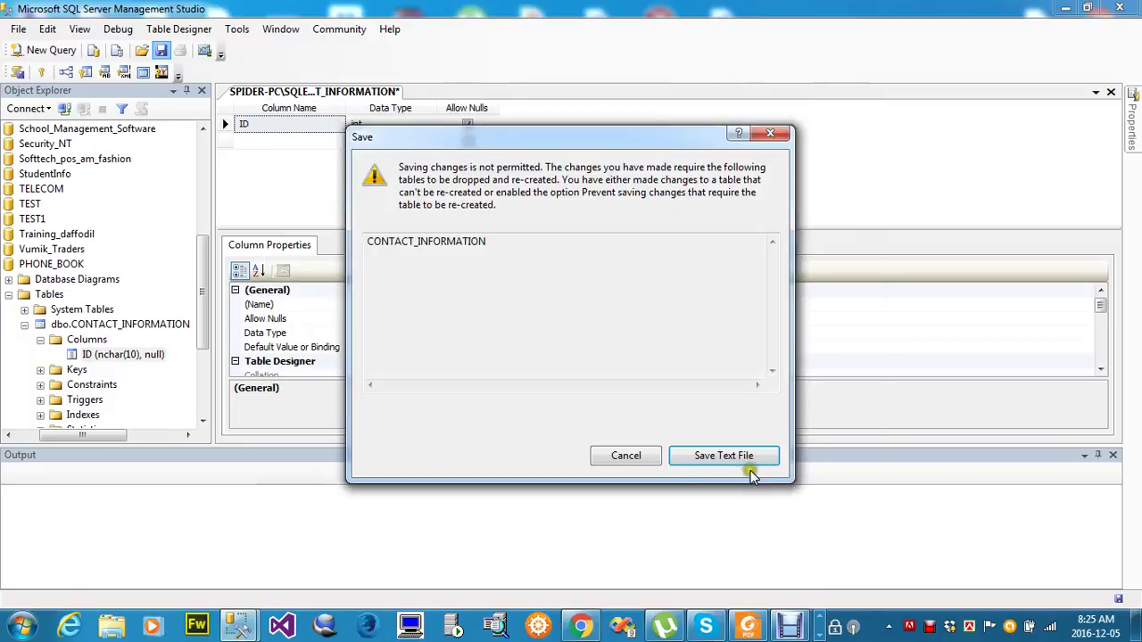
pyautogui.click(658, 456)
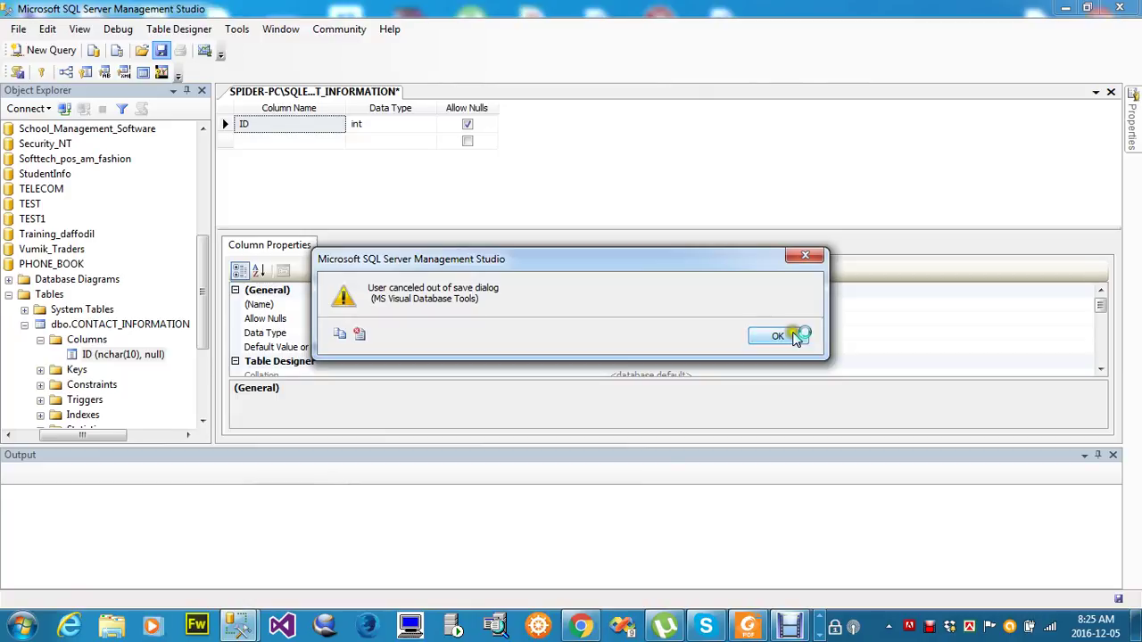
pyautogui.click(778, 337)
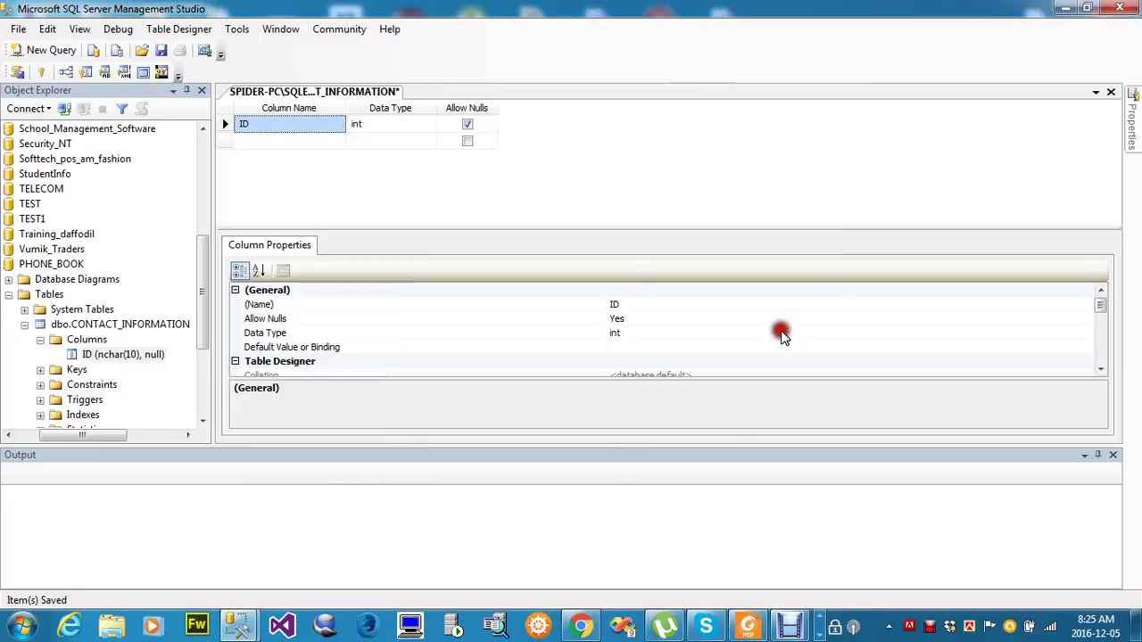
# Collapse the CONTACT_INFORMATION table in the database tree and close its design, leaving the data type change unsaved.
pyautogui.click(24, 325)
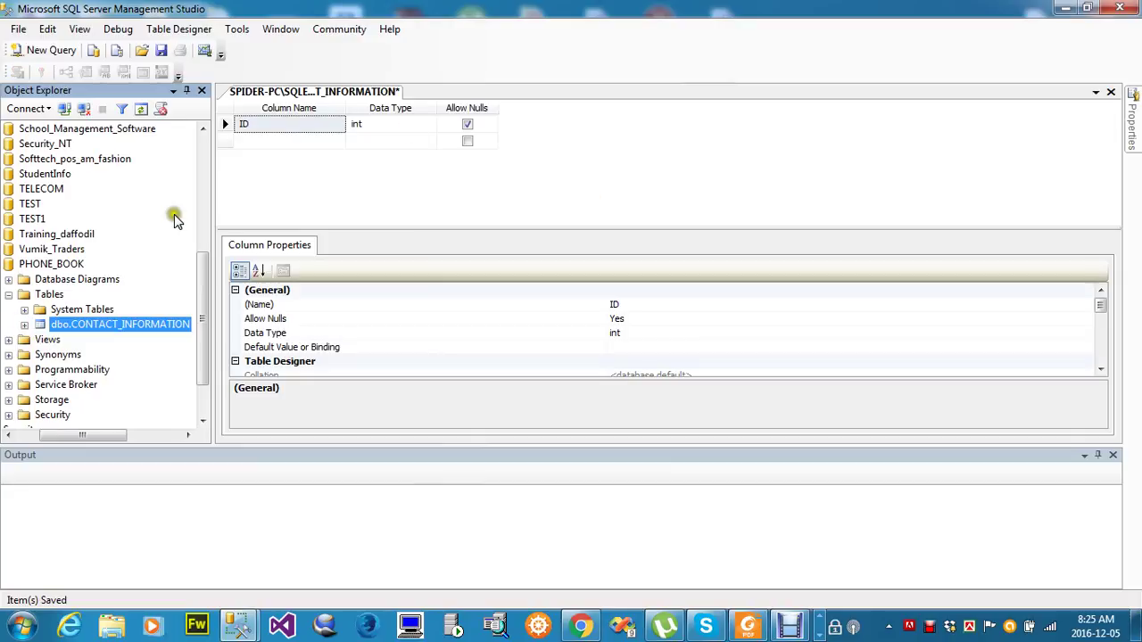
pyautogui.rightClick(395, 93)
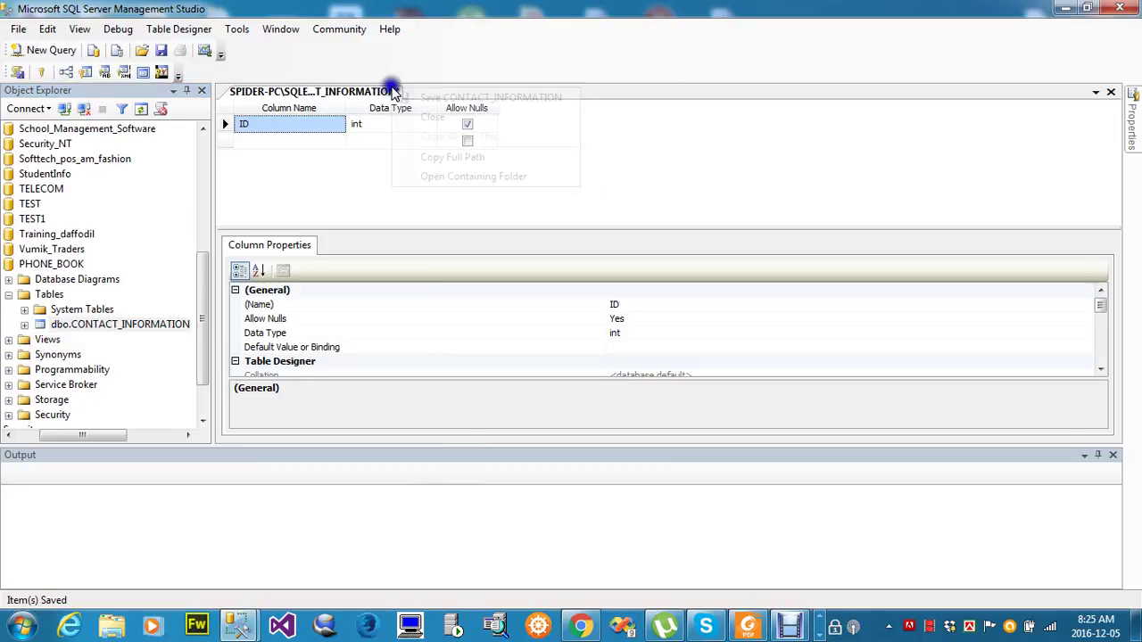
pyautogui.click(432, 117)
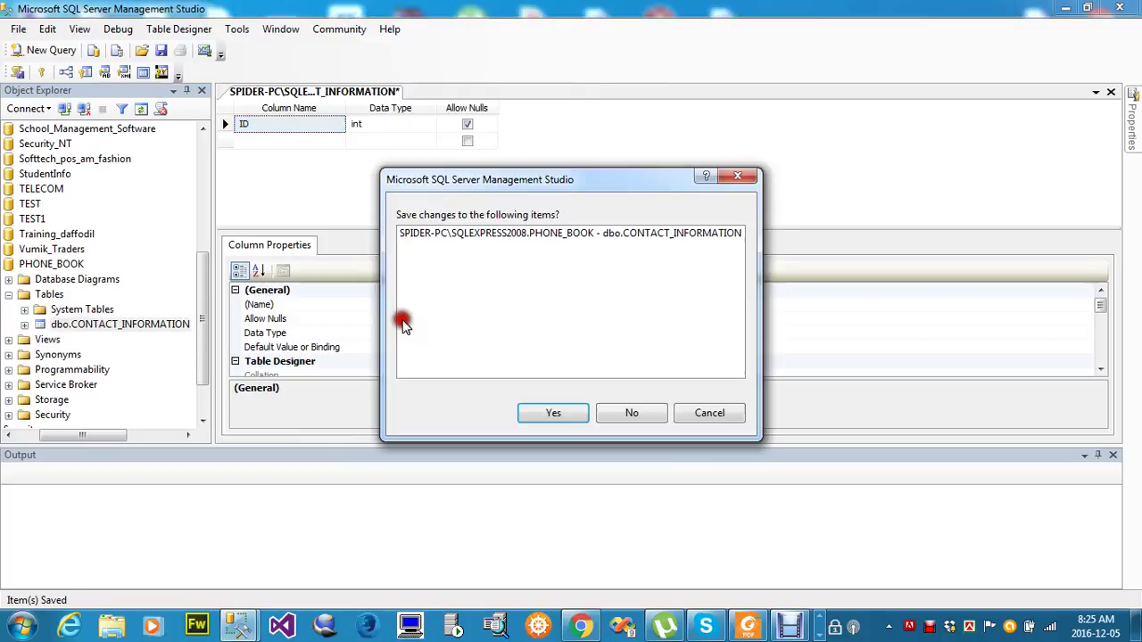
pyautogui.click(568, 421)
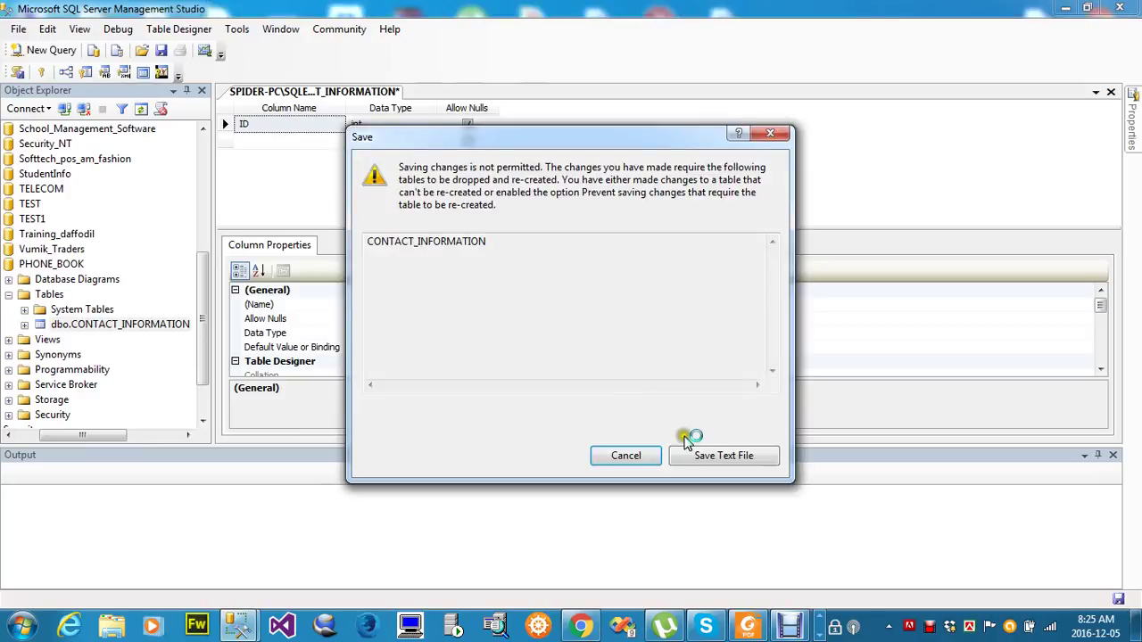
pyautogui.click(635, 455)
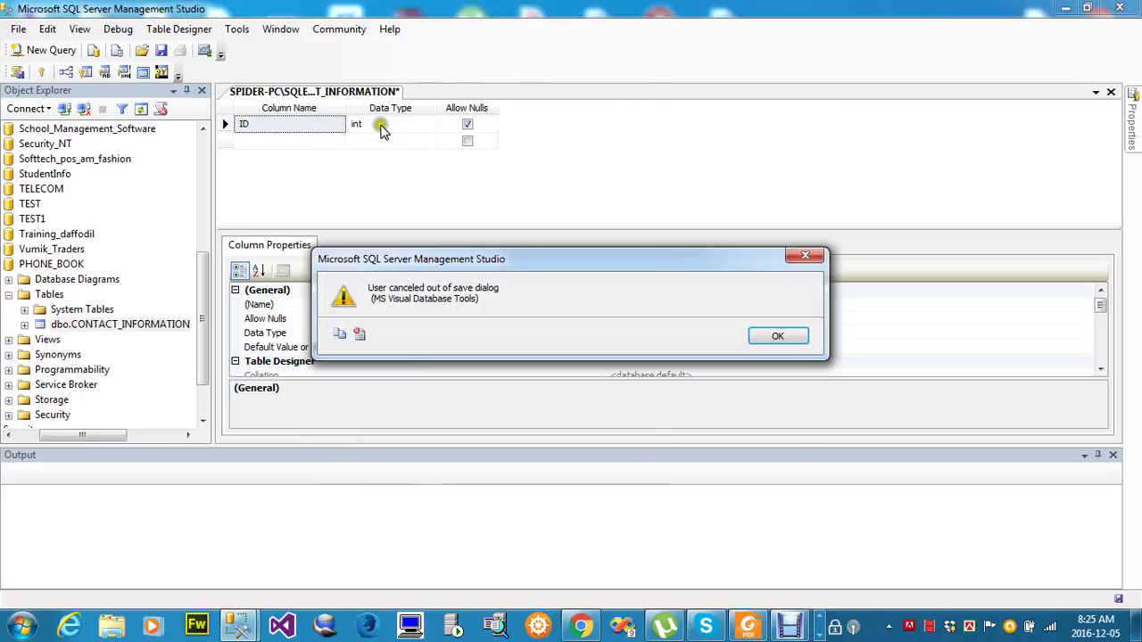
pyautogui.click(775, 336)
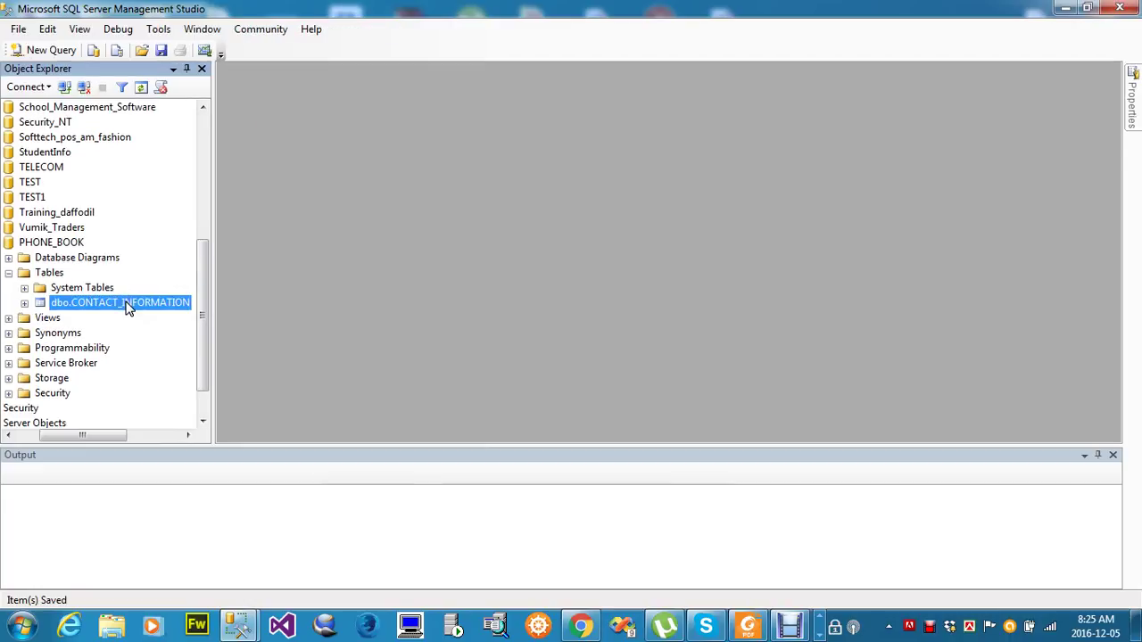
# Reopen the CONTACT_INFORMATION table's design from the database tree.
pyautogui.rightClick(127, 304)
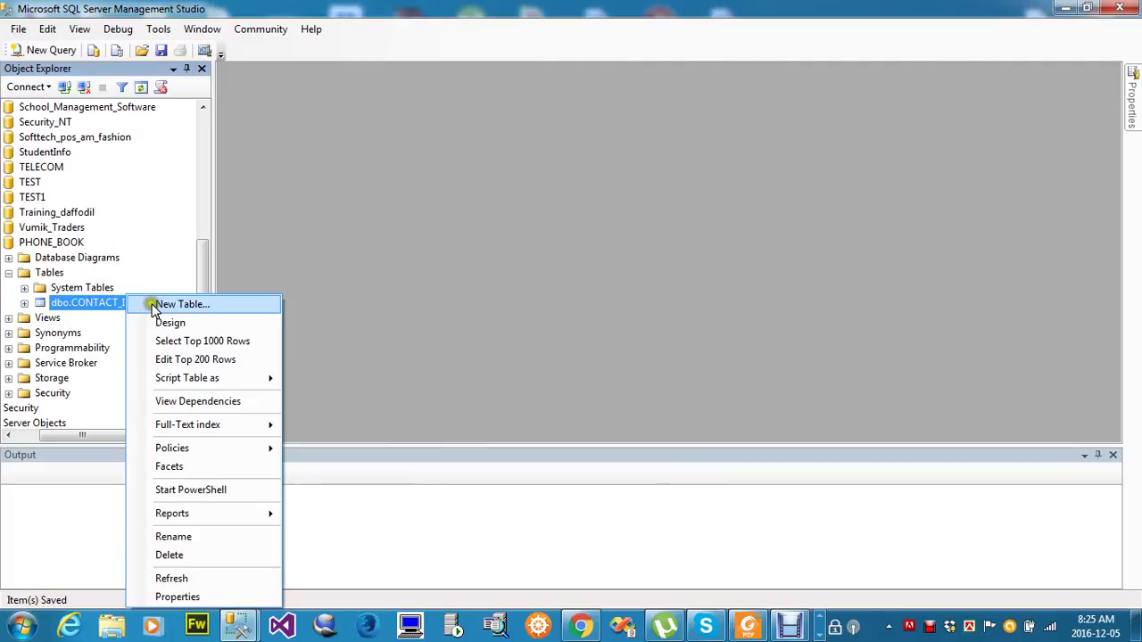
pyautogui.click(197, 328)
pyautogui.click(198, 328)
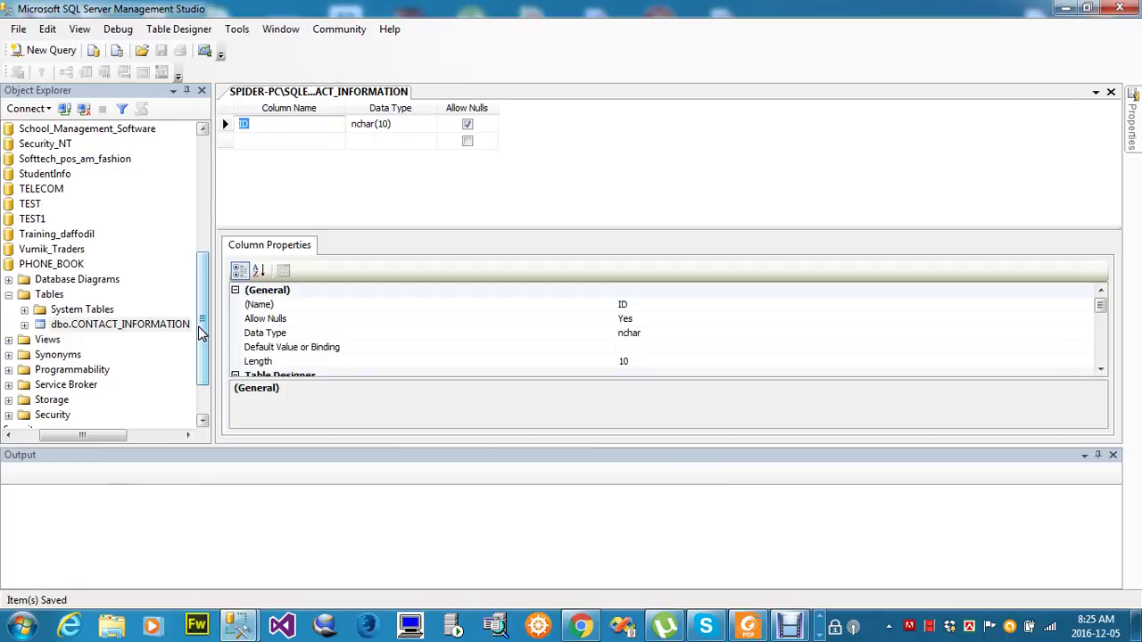
# Script the CONTACT_INFORMATION table as DROP And CREATE to a new query editor window.
pyautogui.click(124, 327)
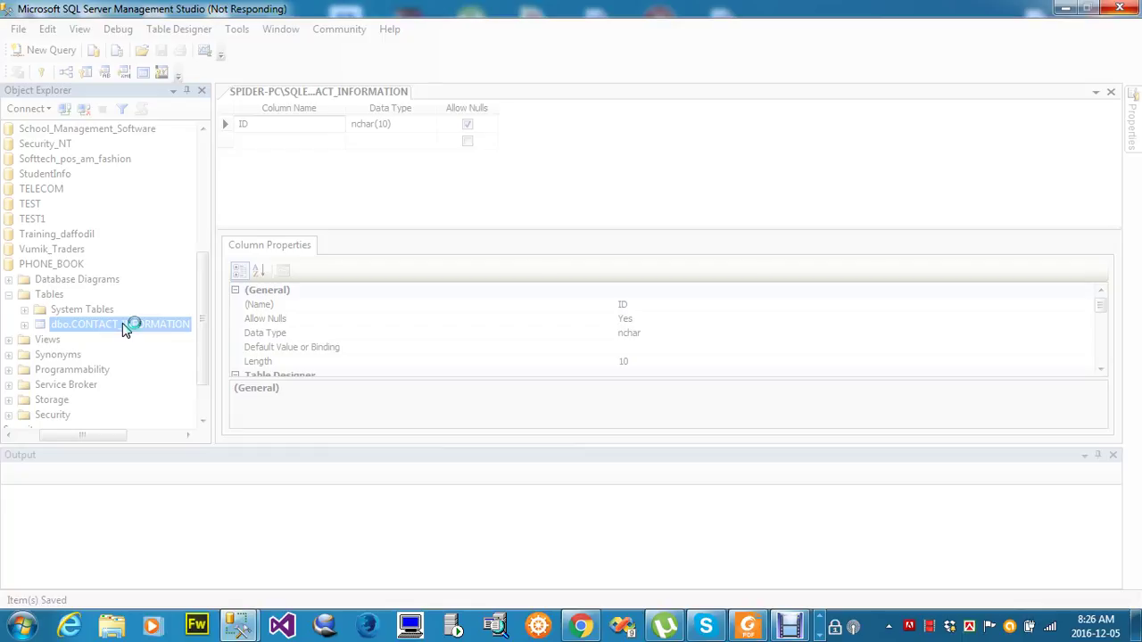
pyautogui.rightClick(125, 329)
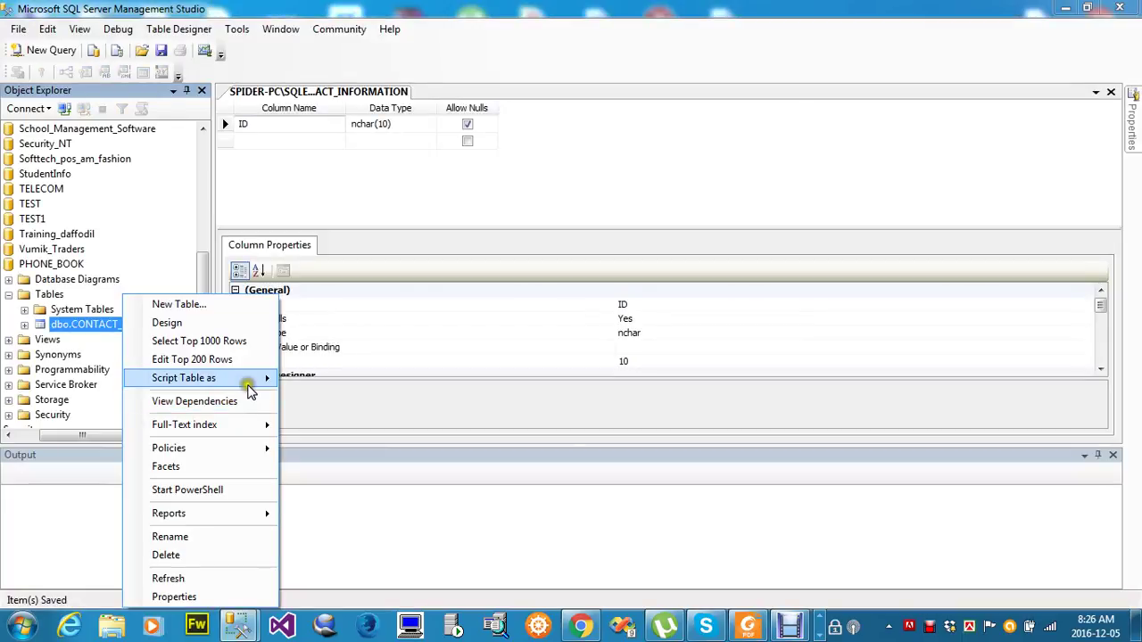
pyautogui.moveTo(250, 393)
pyautogui.moveTo(392, 435)
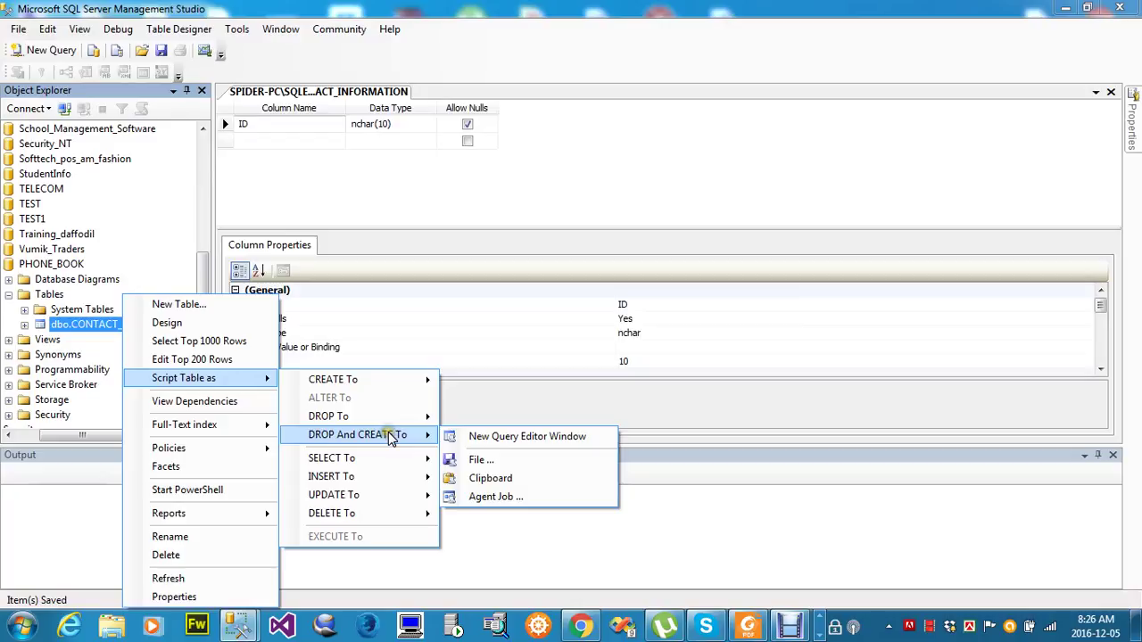
pyautogui.click(503, 438)
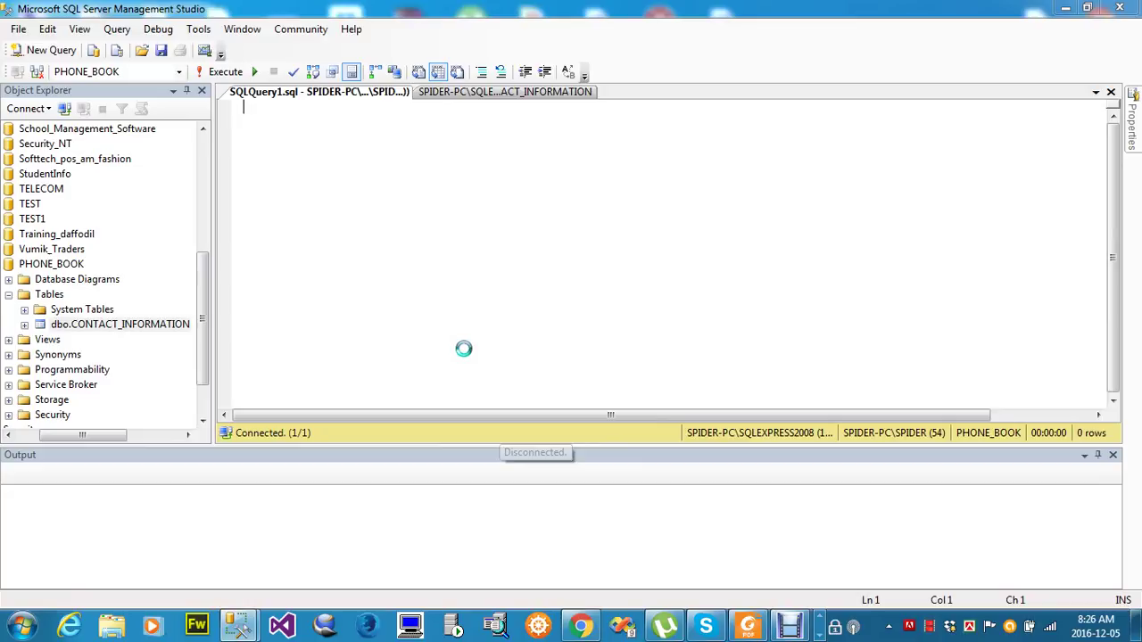
# Change the ID column's data type to int in the script's CREATE TABLE statement.
pyautogui.press('Return')
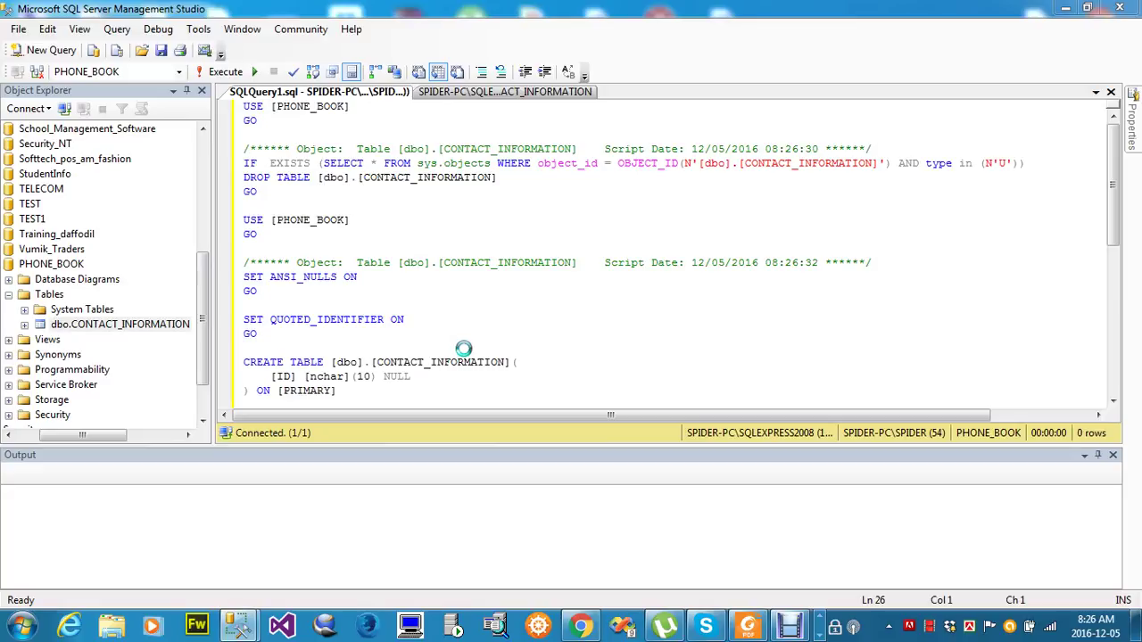
pyautogui.press('Up')
pyautogui.press('Up')
pyautogui.press('Up')
pyautogui.press('Up')
pyautogui.press('Up')
pyautogui.press('Up')
pyautogui.press('Up')
pyautogui.press('Down')
pyautogui.press('Down')
pyautogui.press('Down')
pyautogui.press('Down')
pyautogui.press('Down')
pyautogui.press('Down')
pyautogui.press('Down')
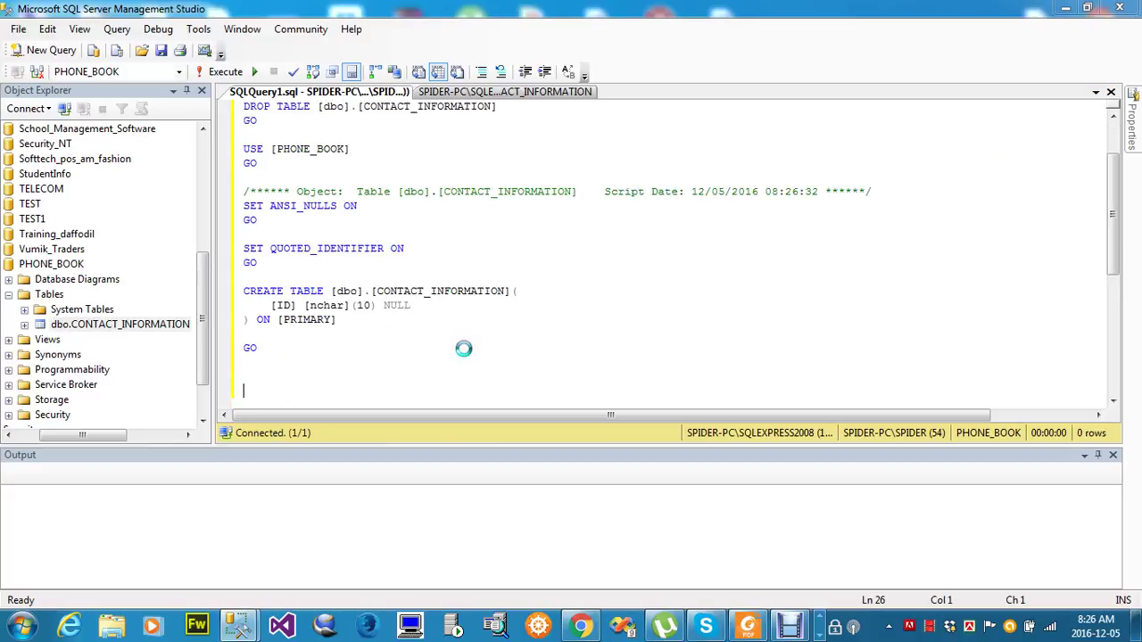
pyautogui.click(343, 305)
pyautogui.press('BackSpace')
pyautogui.press('BackSpace')
pyautogui.press('BackSpace')
pyautogui.press('BackSpace')
pyautogui.press('BackSpace')
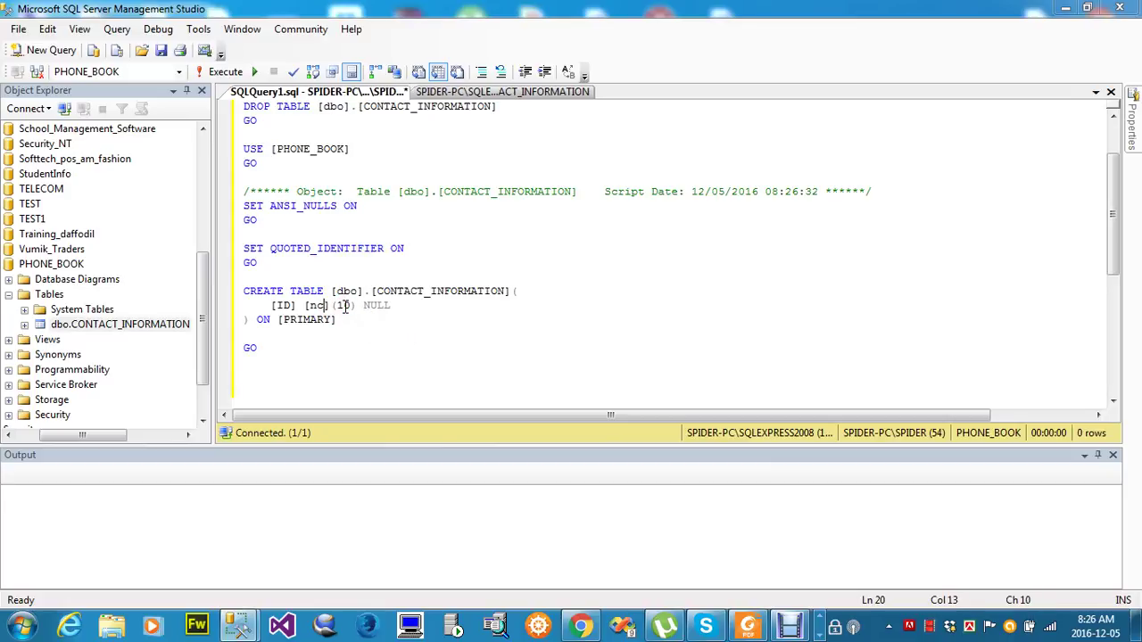
pyautogui.write('int')
# Set the ID column's width to 4 in the CREATE TABLE statement and try executing the whole script.
pyautogui.click(356, 305)
pyautogui.click(354, 306)
pyautogui.press('BackSpace')
pyautogui.press('BackSpace')
pyautogui.write('4')
pyautogui.press('Down')
pyautogui.hotkey('ctrl', 'a')
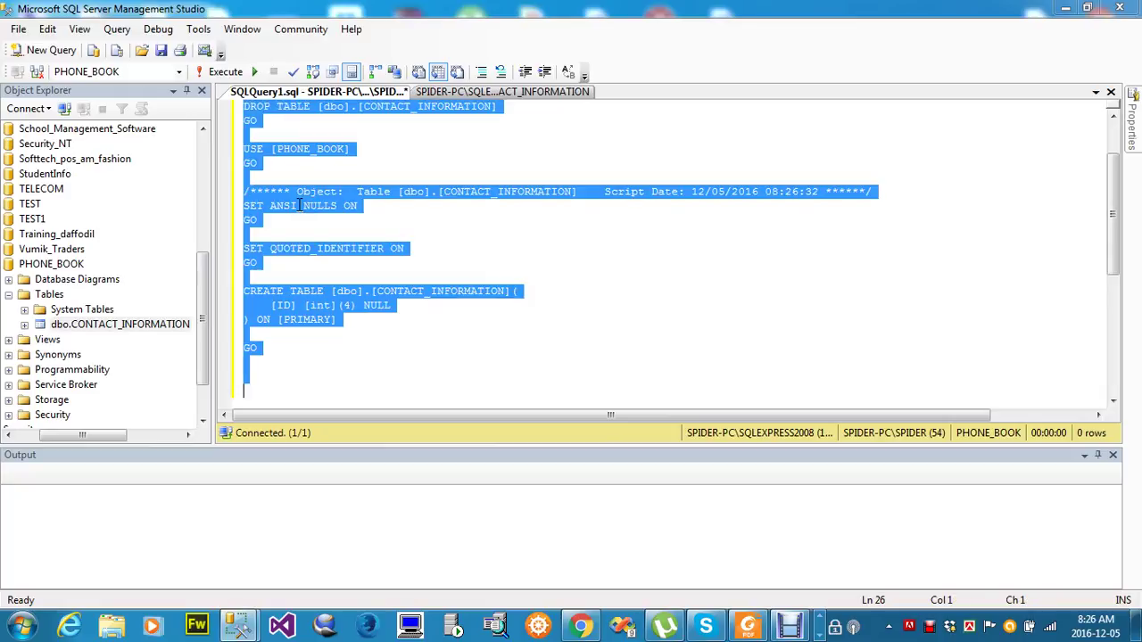
pyautogui.click(246, 75)
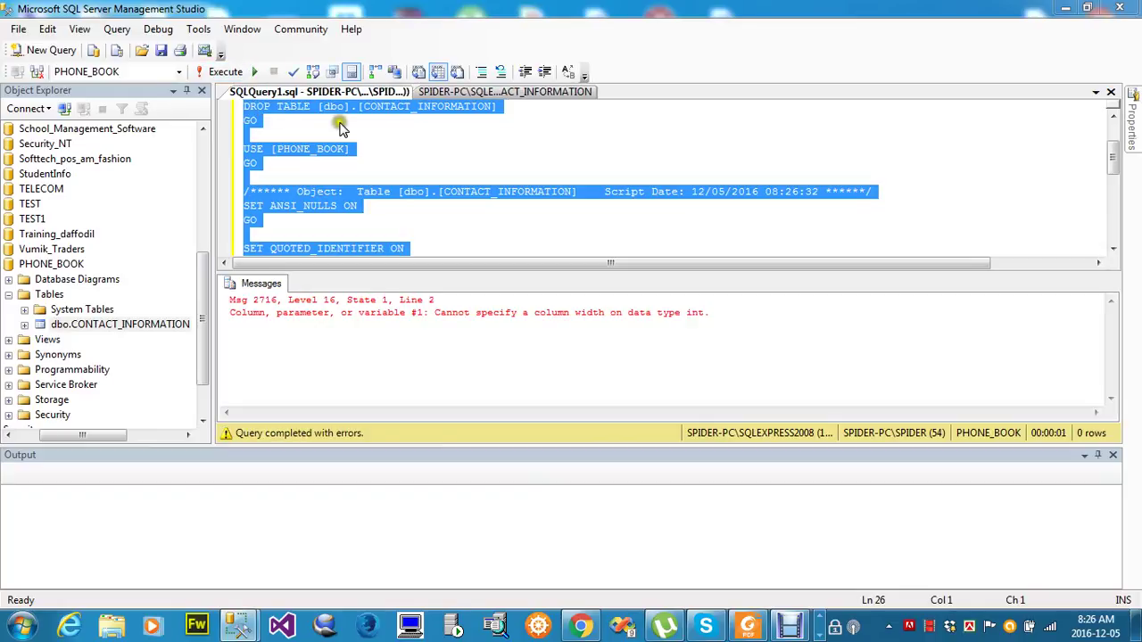
# Remove the (4) width from the ID column in the CREATE TABLE statement and execute the whole script.
pyautogui.click(390, 218)
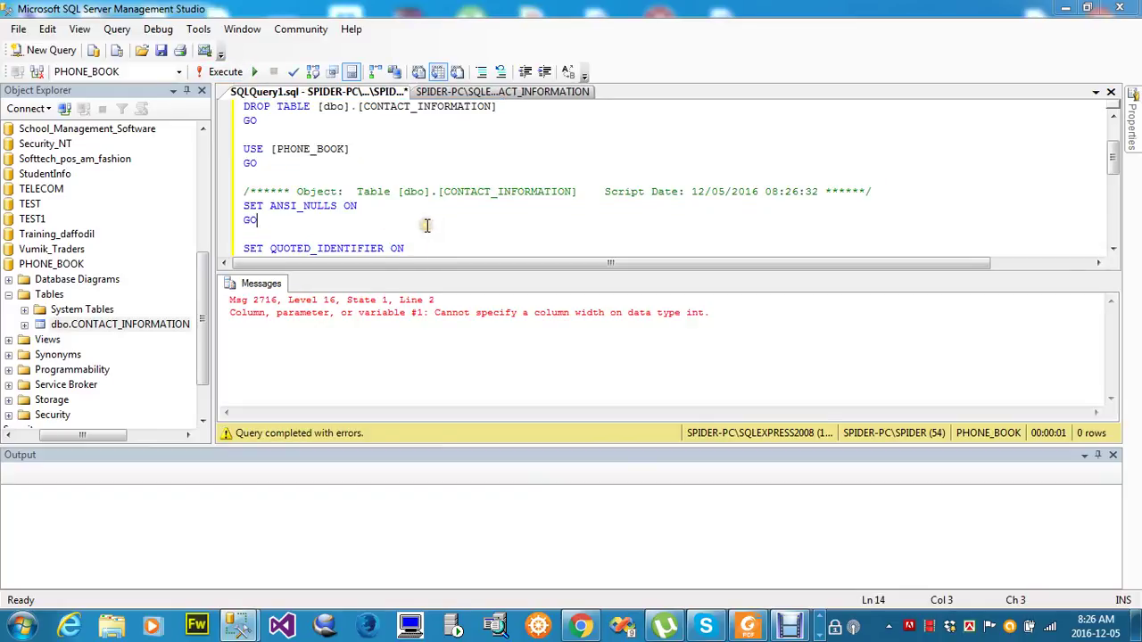
pyautogui.click(427, 226)
pyautogui.scroll(-3, 427, 227)
pyautogui.click(427, 227)
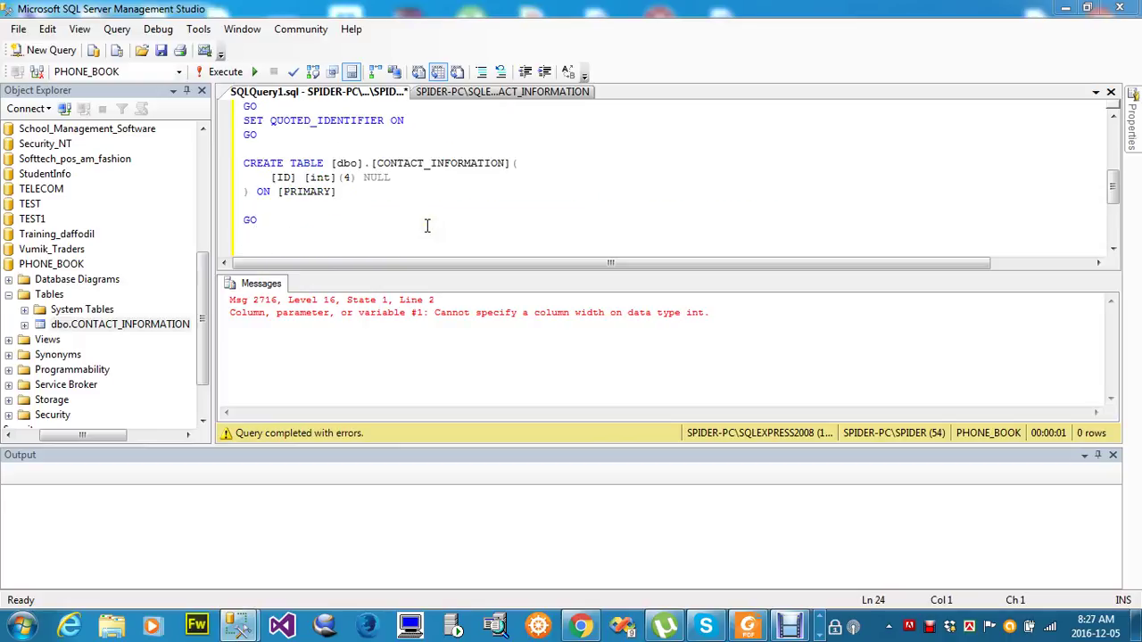
pyautogui.scroll(-1, 428, 226)
pyautogui.press('Up')
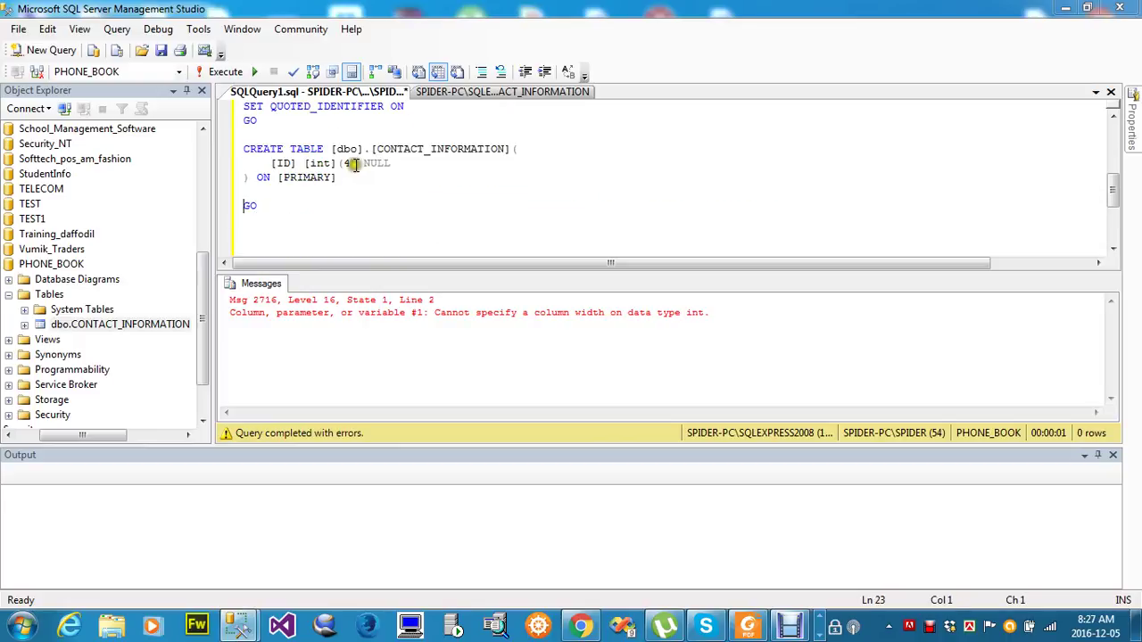
pyautogui.click(355, 165)
pyautogui.press('BackSpace')
pyautogui.press('BackSpace')
pyautogui.press('BackSpace')
pyautogui.hotkey('ctrl', 'a')
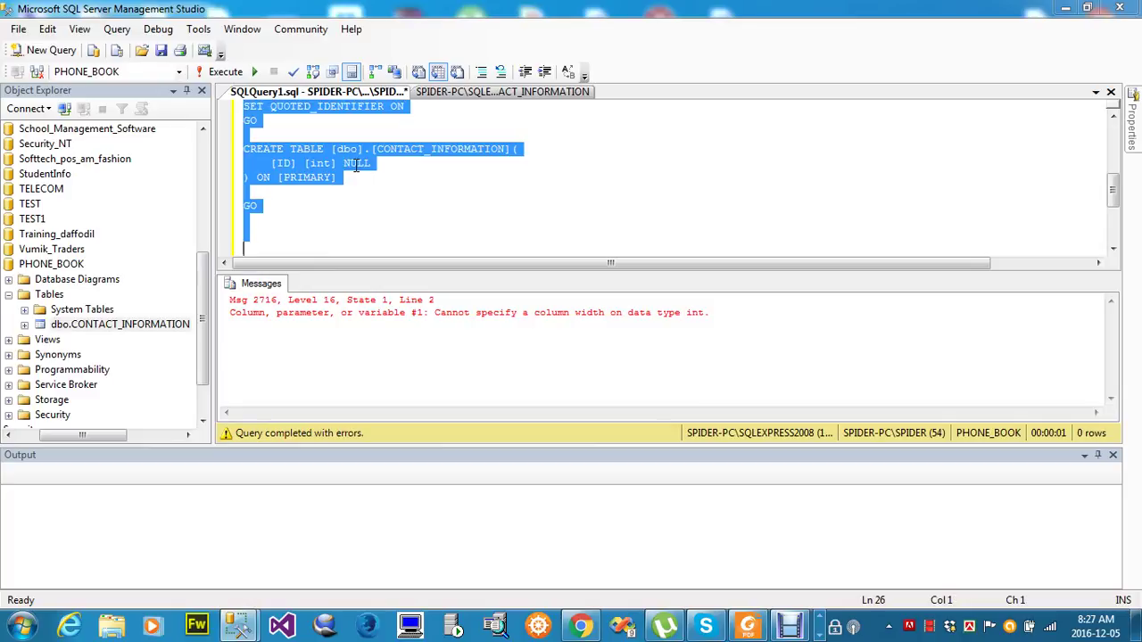
pyautogui.click(219, 71)
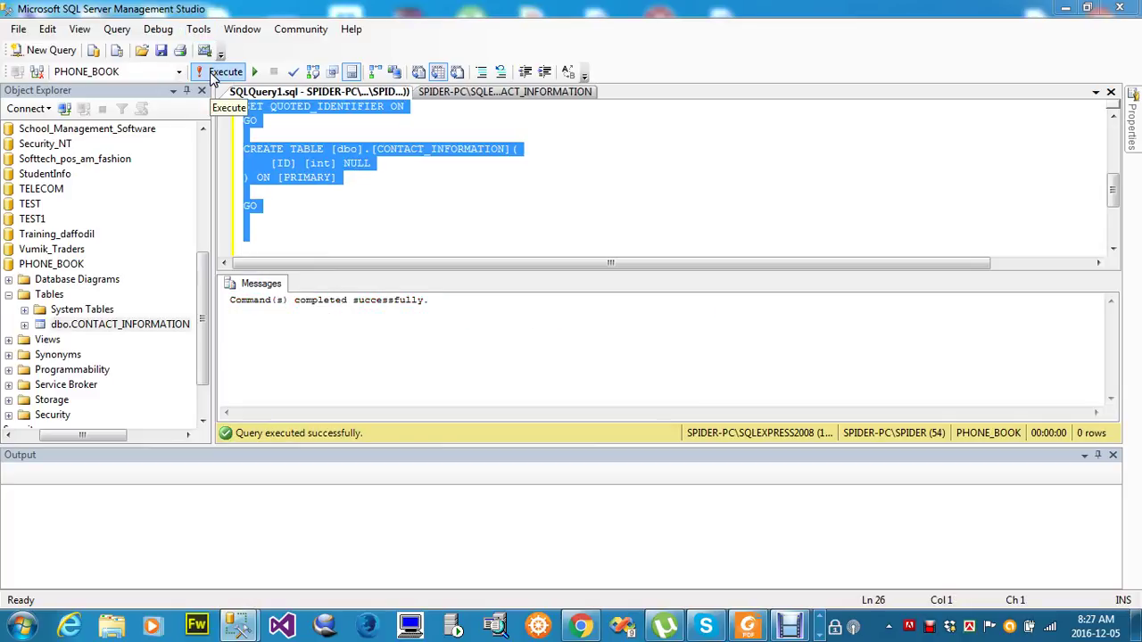
# Open the CONTACT_INFORMATION table's design to check the ID column's data type.
pyautogui.click(346, 236)
pyautogui.click(157, 325)
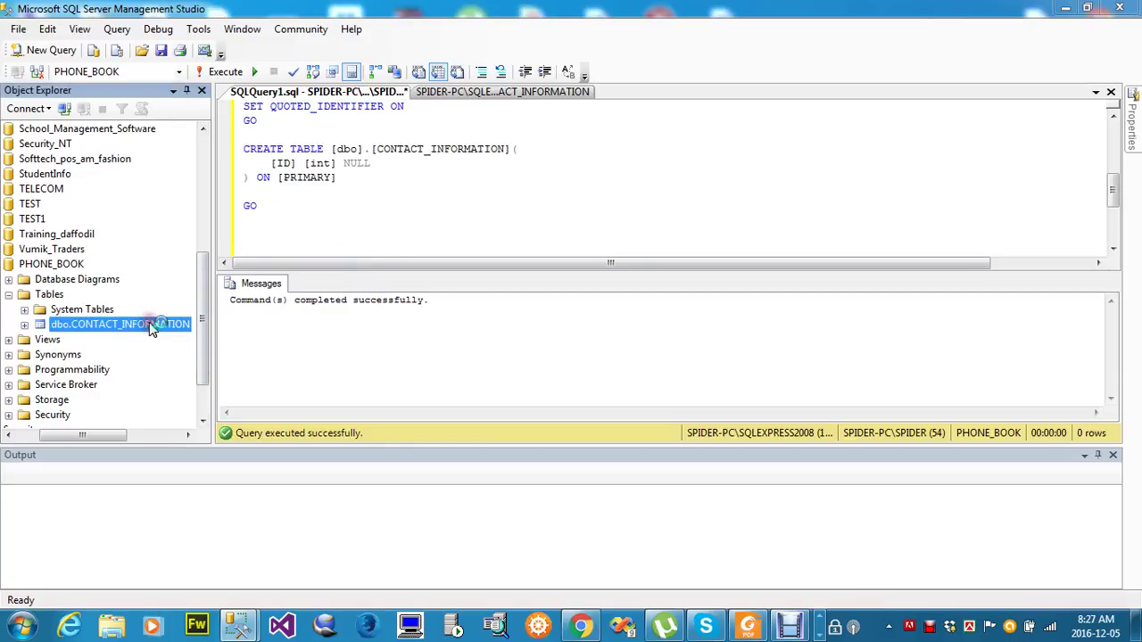
pyautogui.rightClick(149, 324)
pyautogui.click(152, 298)
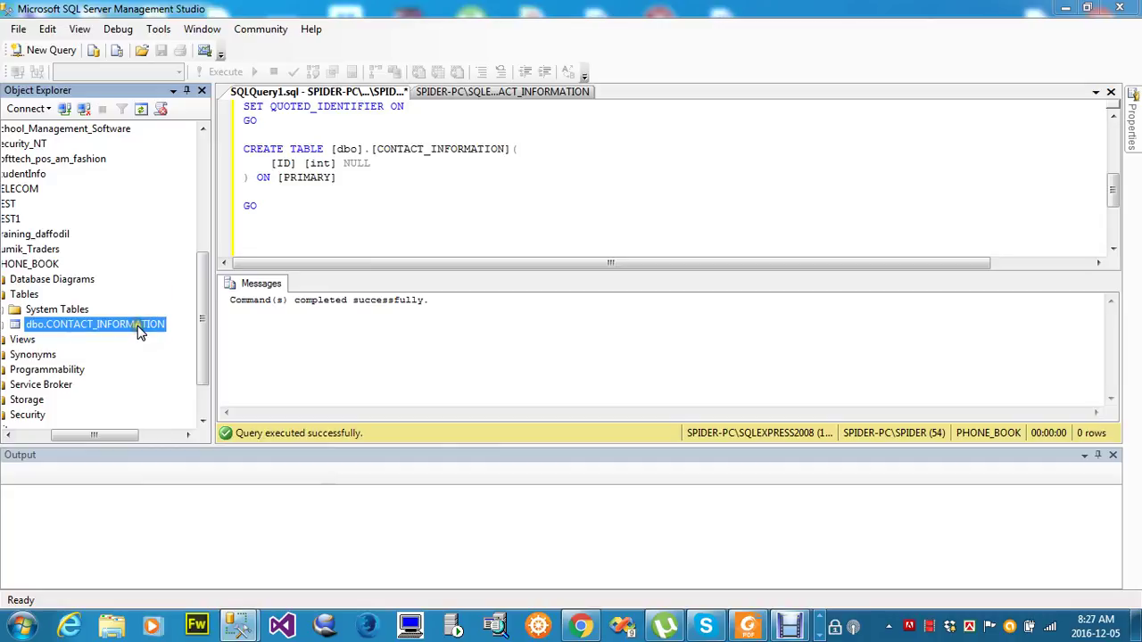
pyautogui.rightClick(138, 331)
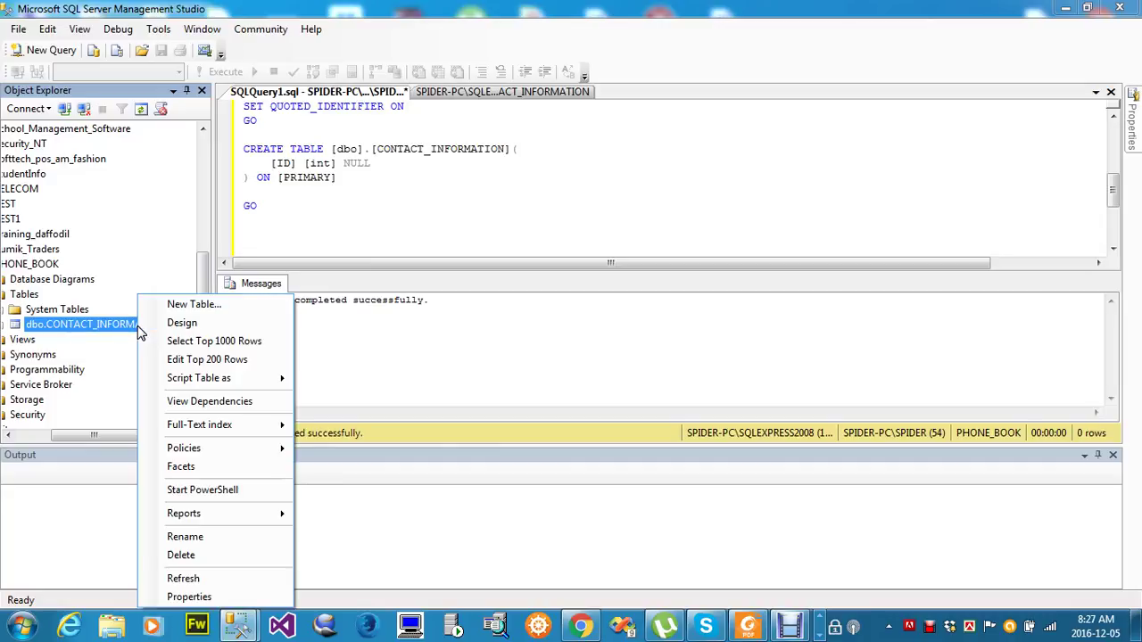
pyautogui.click(183, 323)
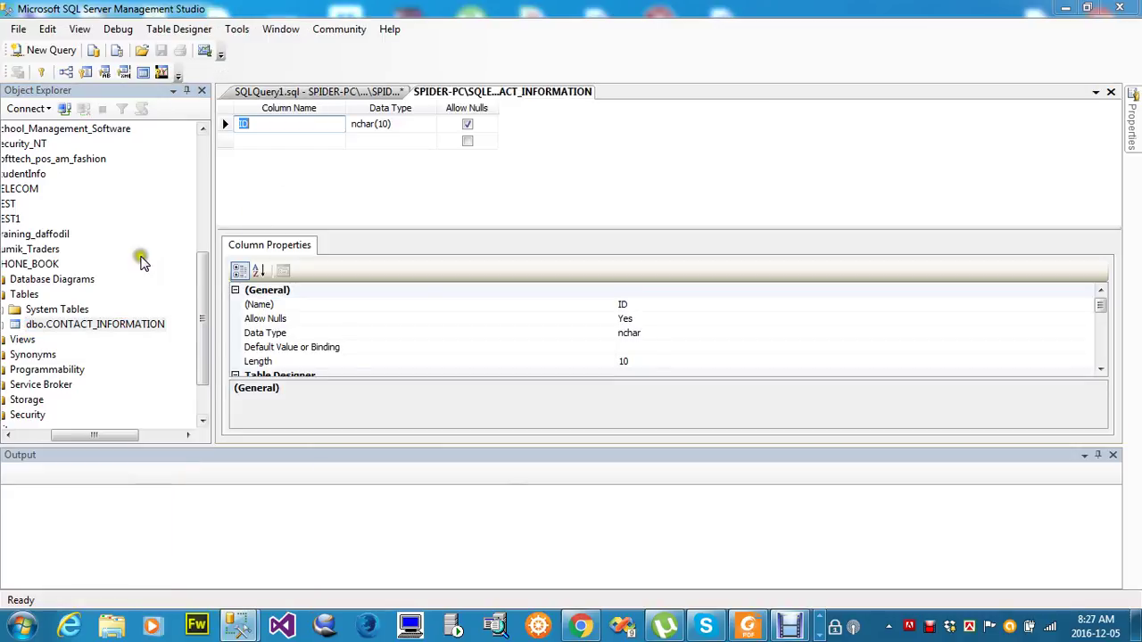
# Refresh the PHONE_BOOK Tables folder and script the CONTACT_INFORMATION table as DROP And CREATE to a new query editor window.
pyautogui.rightClick(26, 297)
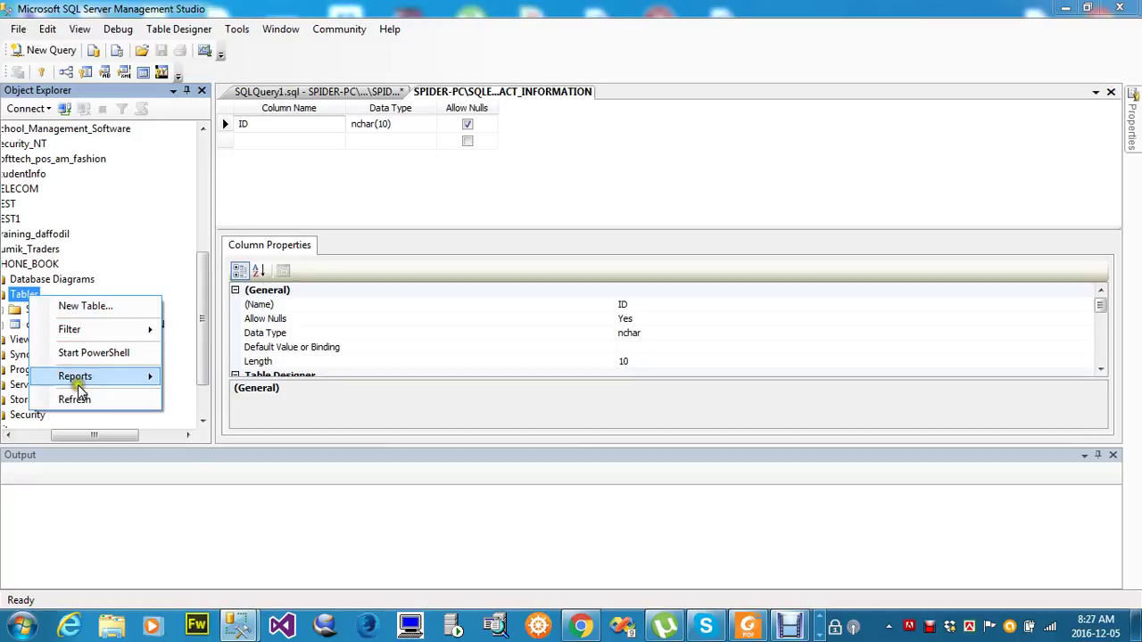
pyautogui.click(76, 400)
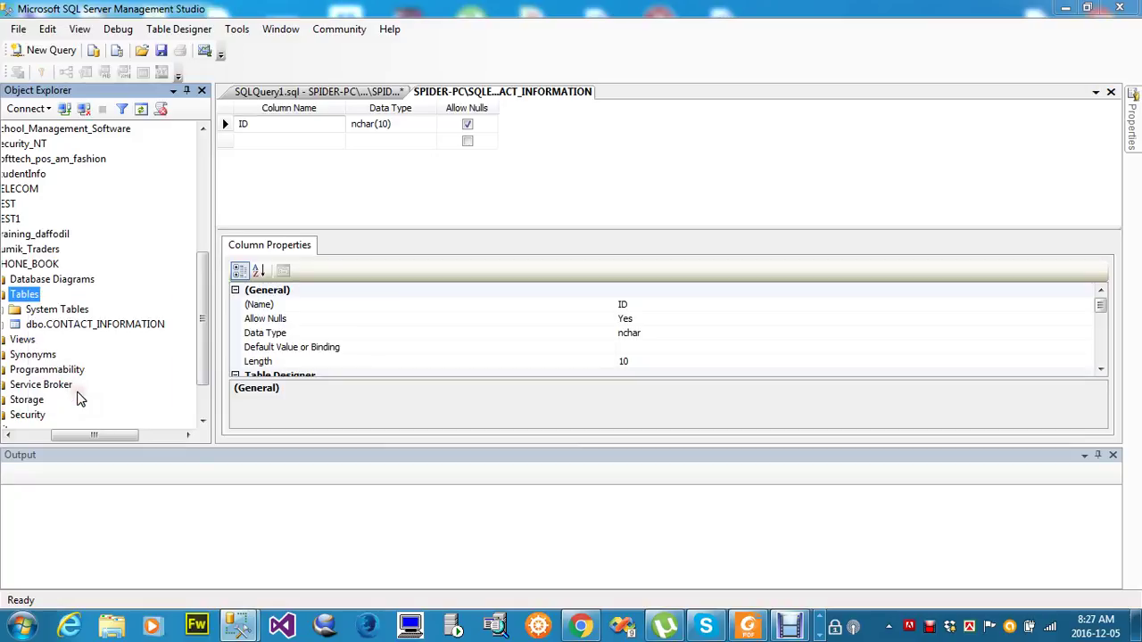
pyautogui.click(73, 326)
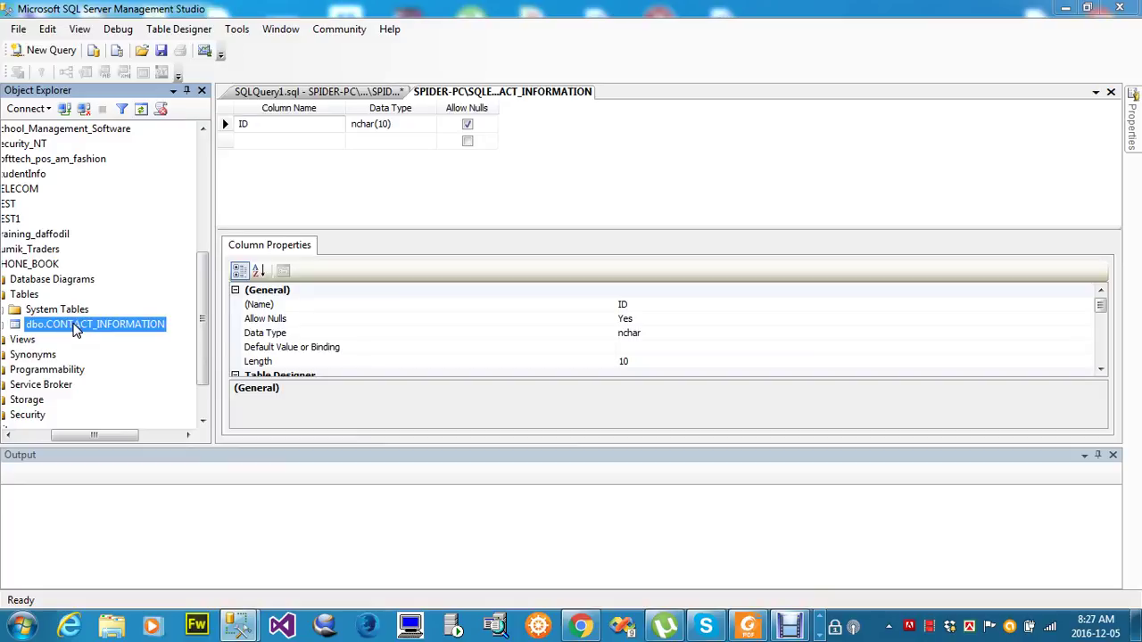
pyautogui.rightClick(75, 328)
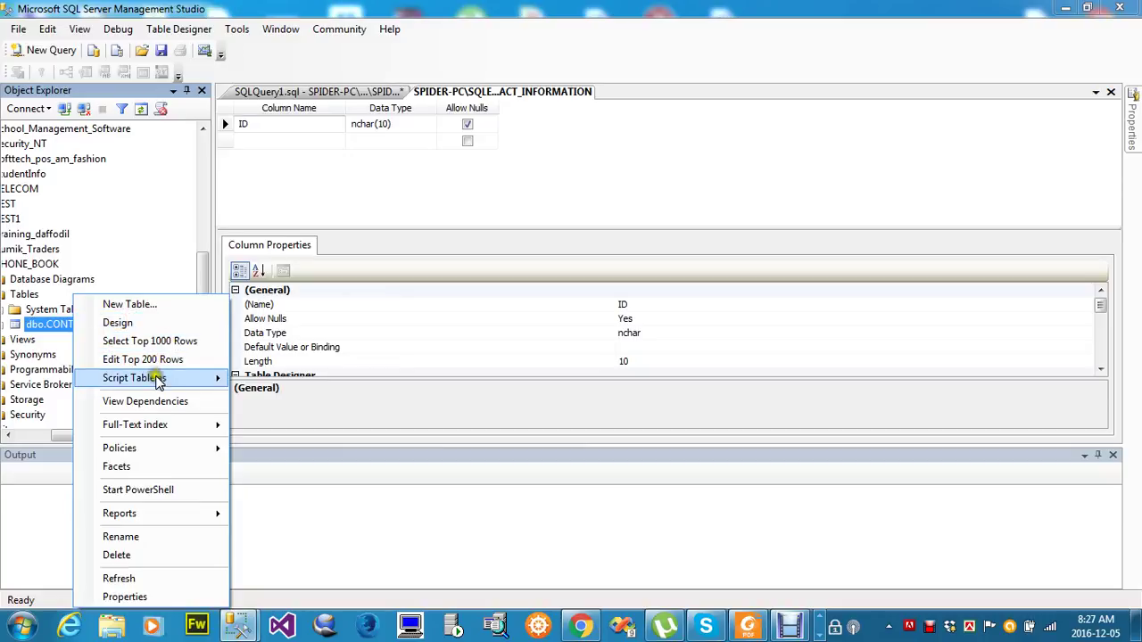
pyautogui.moveTo(159, 382)
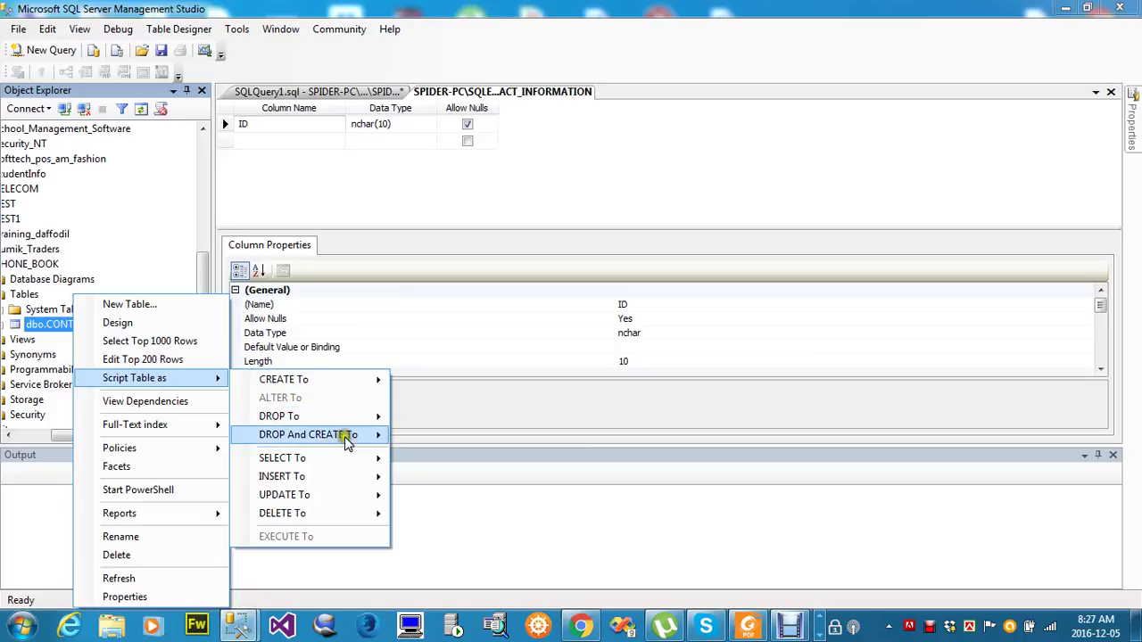
pyautogui.moveTo(346, 443)
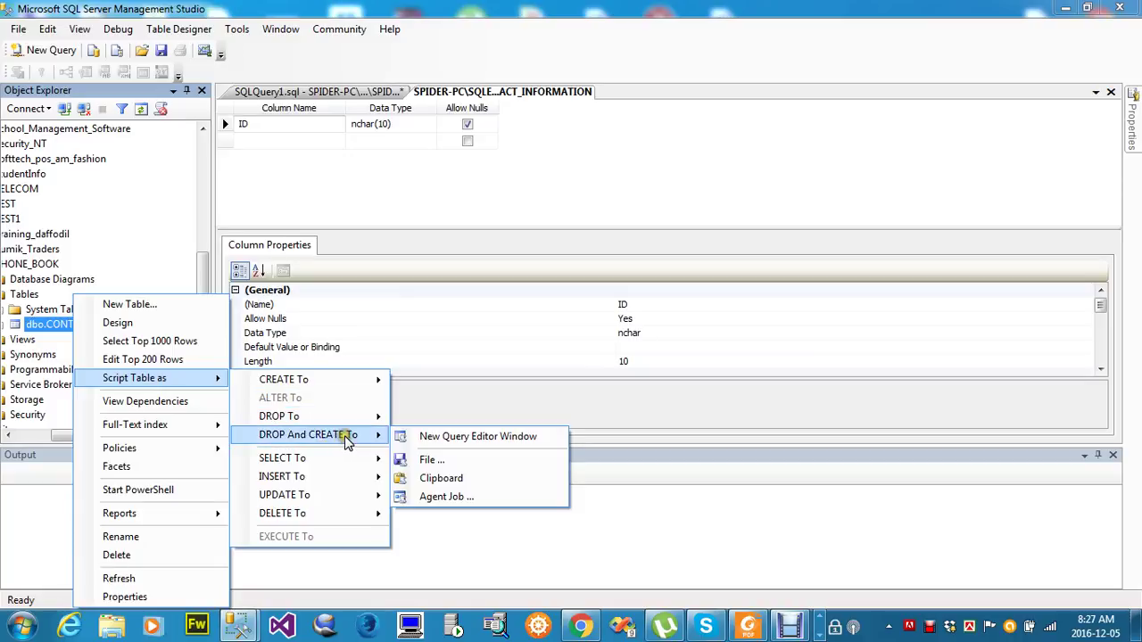
pyautogui.click(412, 443)
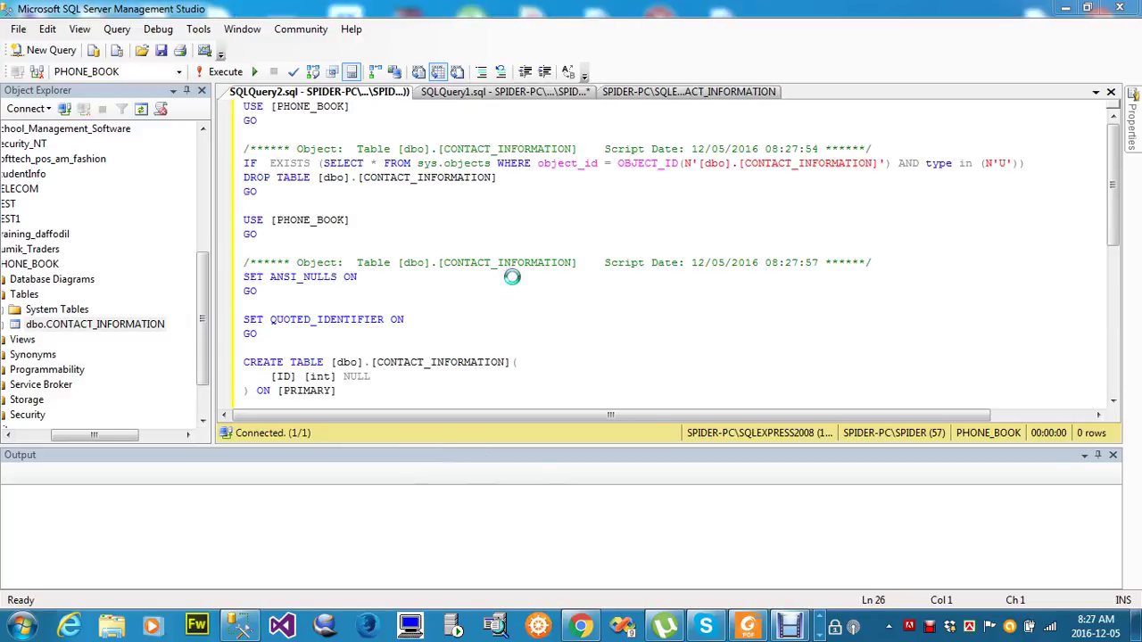
# Execute the whole generated DROP And CREATE script for the CONTACT_INFORMATION table.
pyautogui.hotkey('ctrl', 'a')
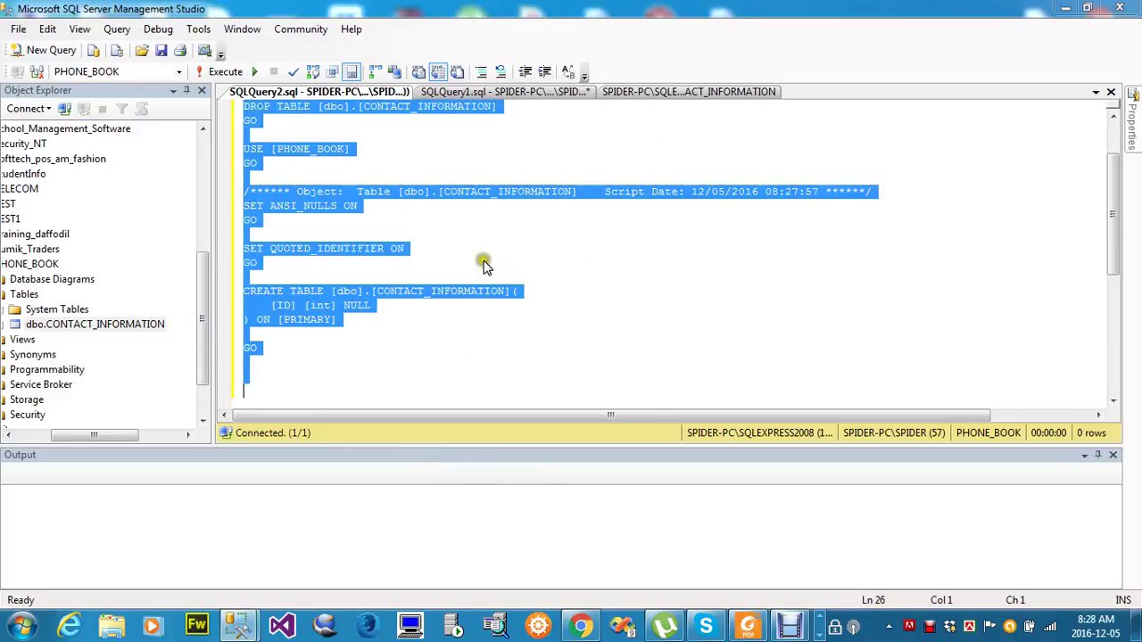
pyautogui.click(231, 70)
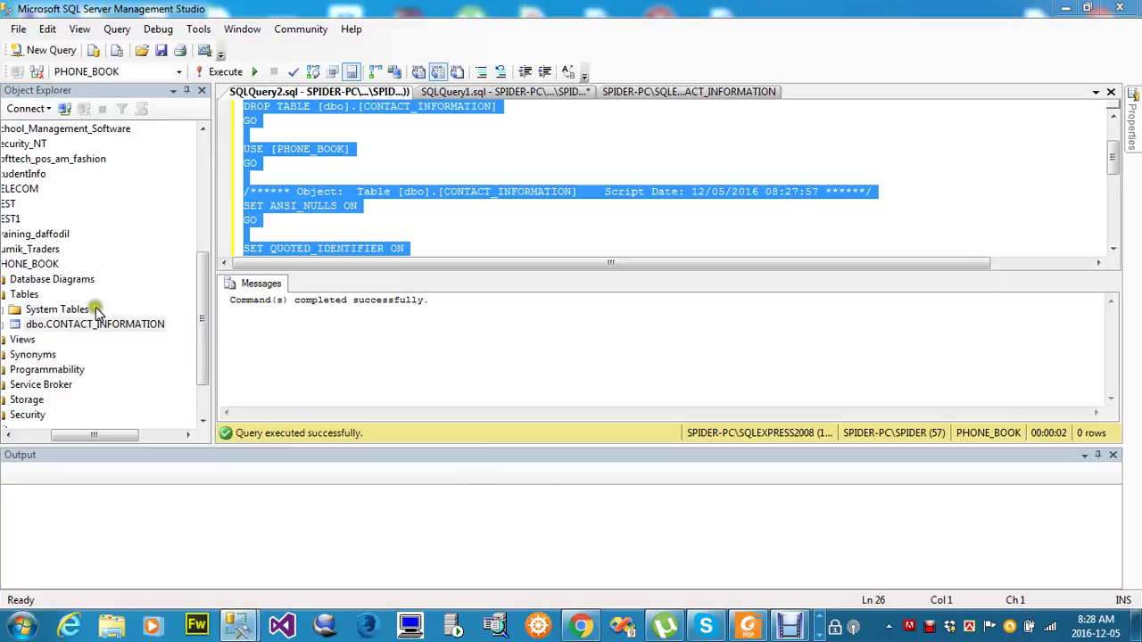
# Expand the CONTACT_INFORMATION table's Columns folder in the object tree to check the ID column's data type.
pyautogui.click(14, 325)
pyautogui.click(4, 326)
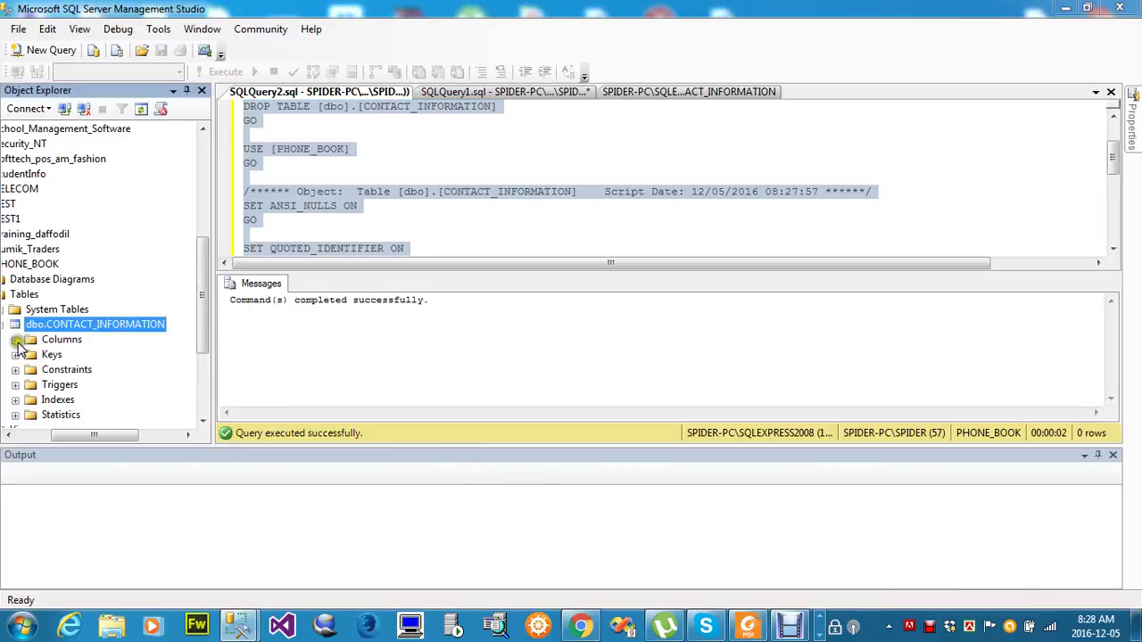
pyautogui.click(15, 340)
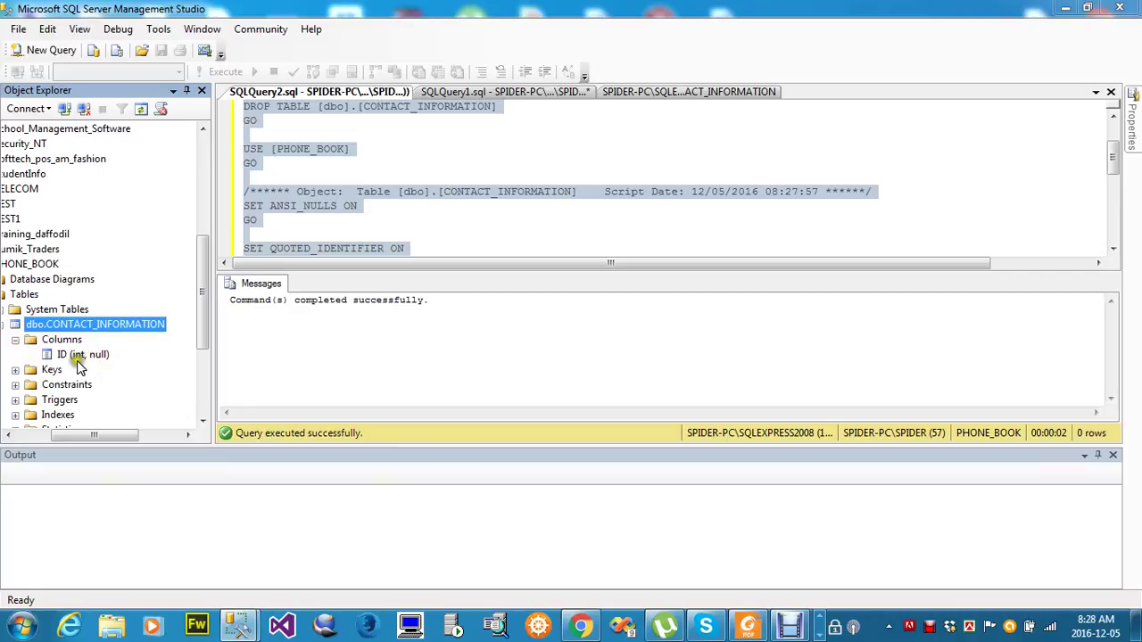
pyautogui.click(75, 357)
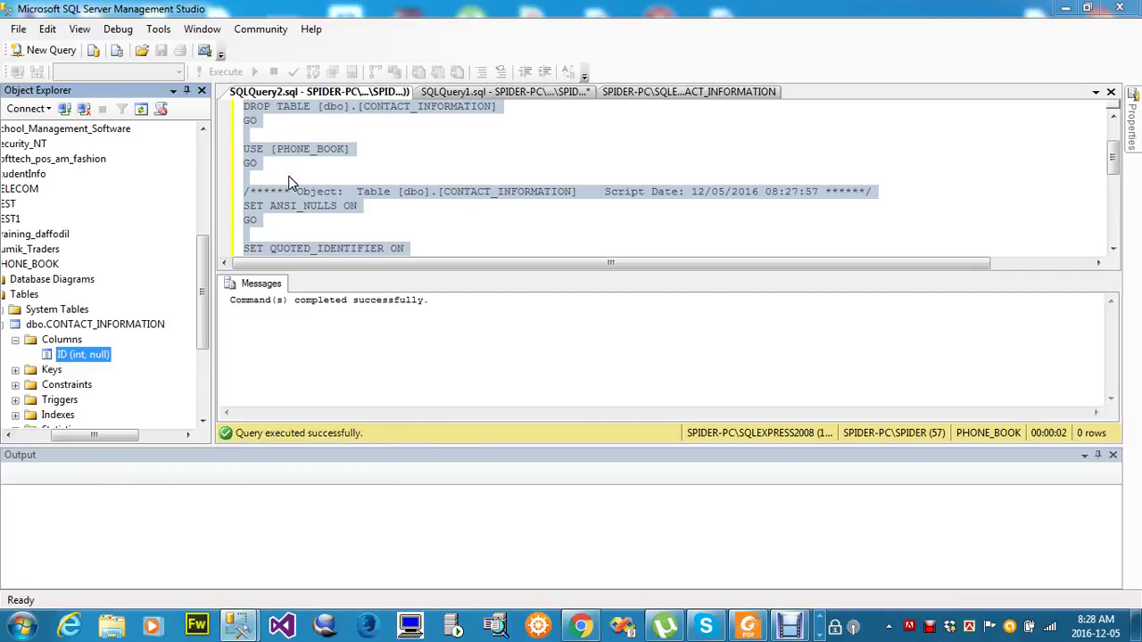
# Open the CONTACT_INFORMATION table in Design view to compare its ID column's data type.
pyautogui.click(49, 329)
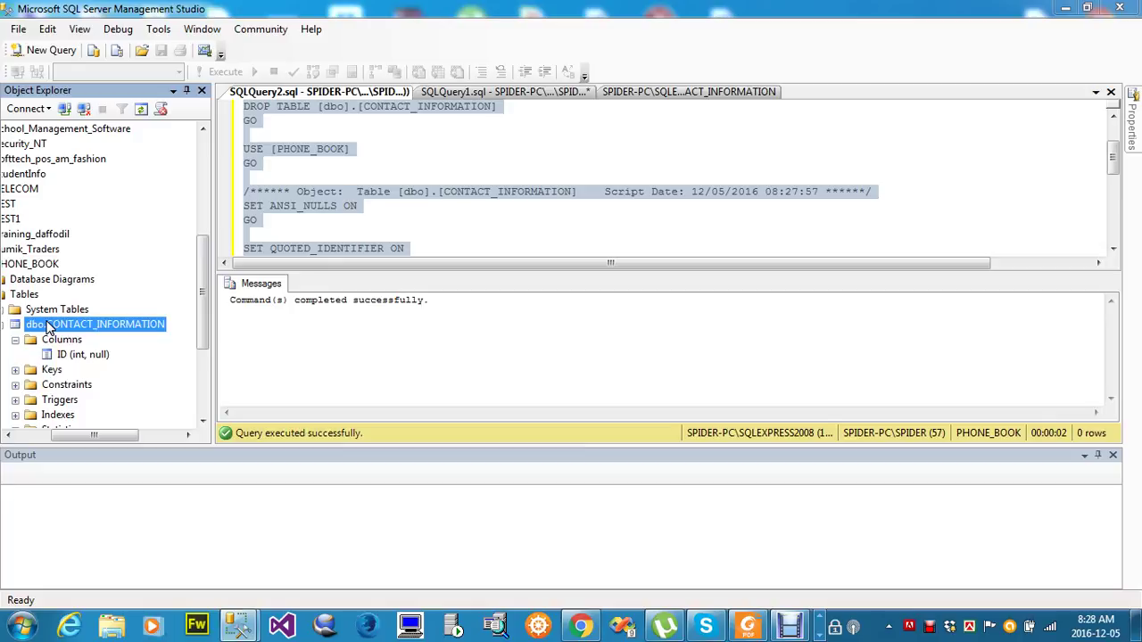
pyautogui.rightClick(49, 328)
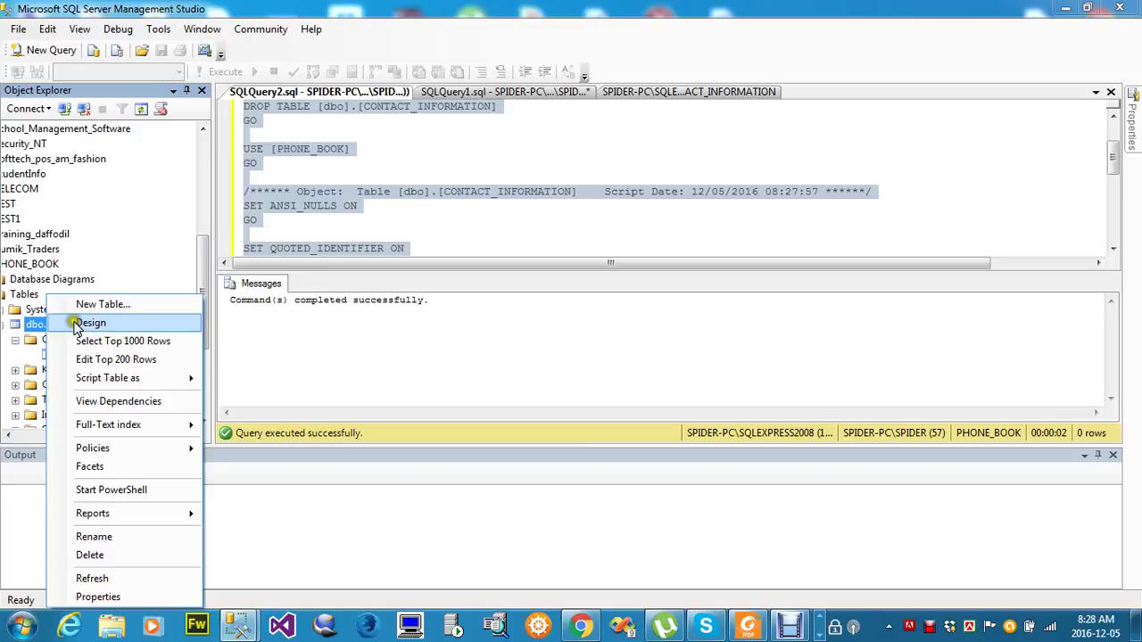
pyautogui.click(84, 323)
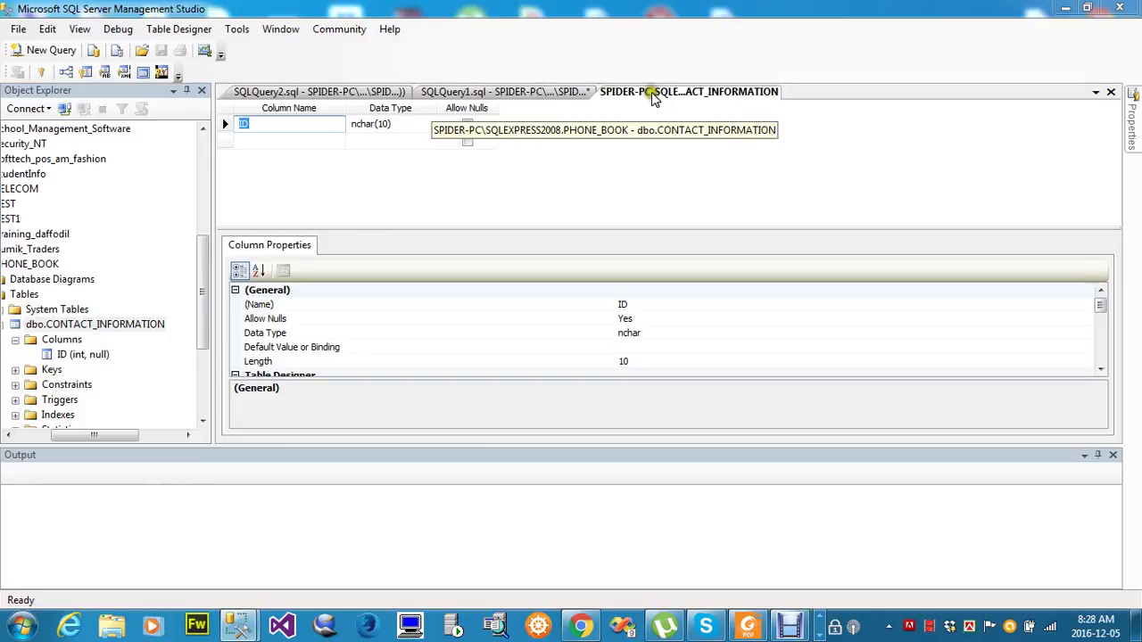
# Close the SQLQuery1.sql query without saving its changes.
pyautogui.click(555, 95)
pyautogui.click(553, 93)
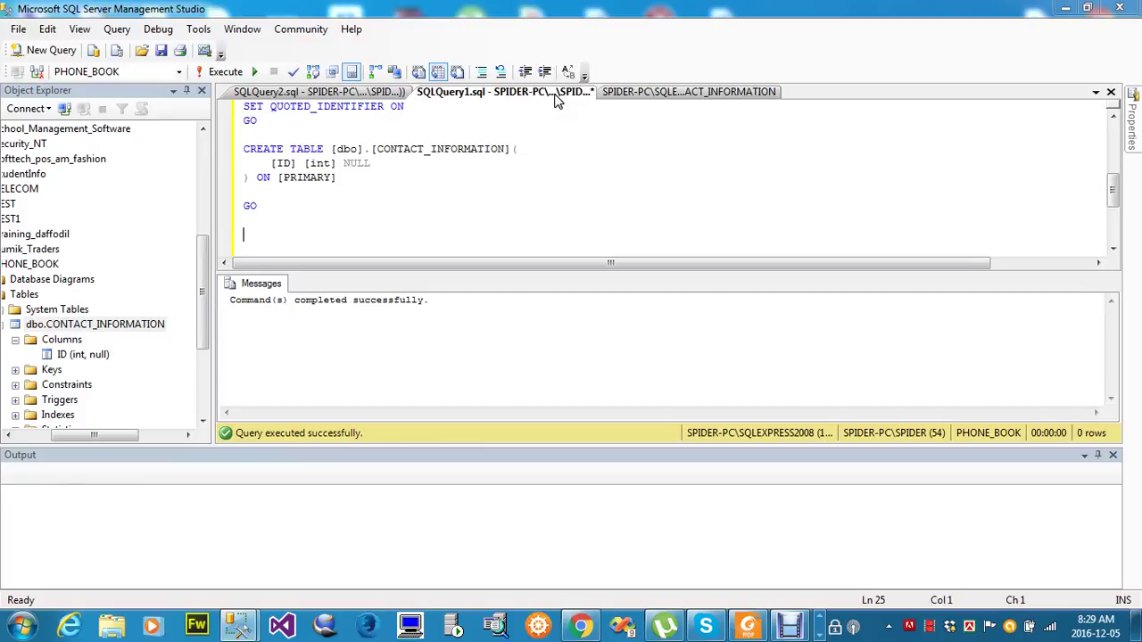
pyautogui.rightClick(555, 96)
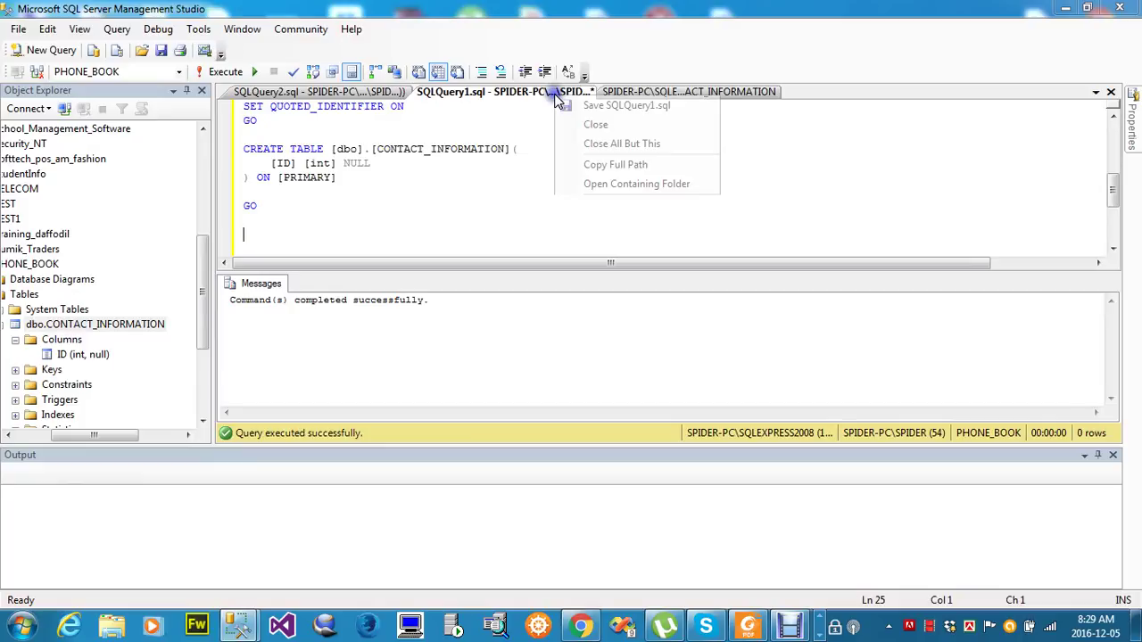
pyautogui.click(598, 125)
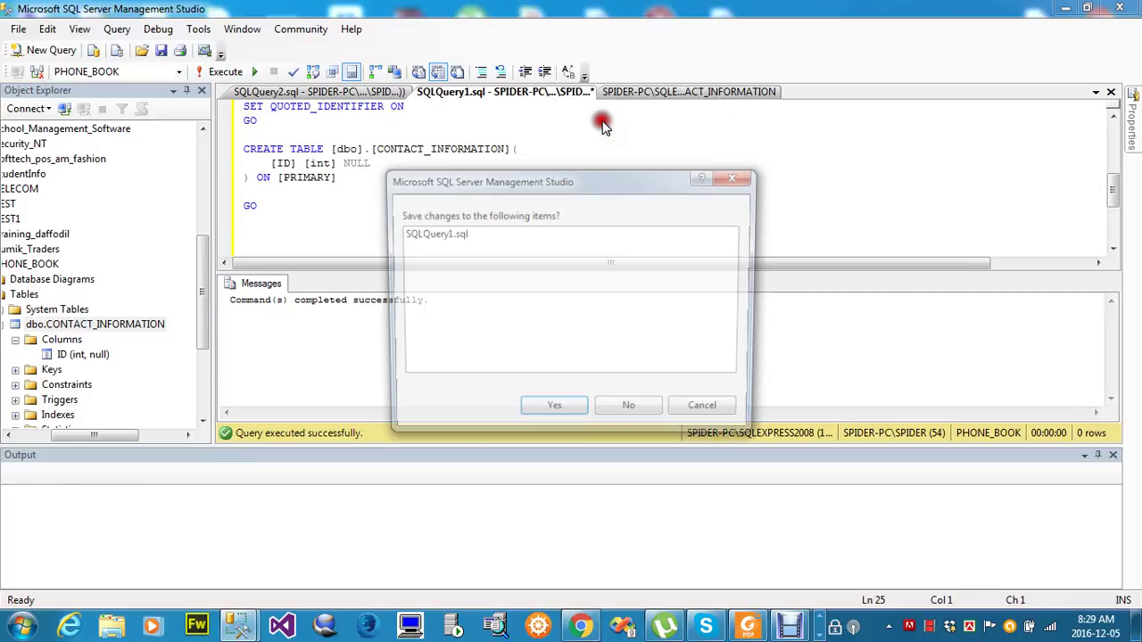
pyautogui.click(649, 412)
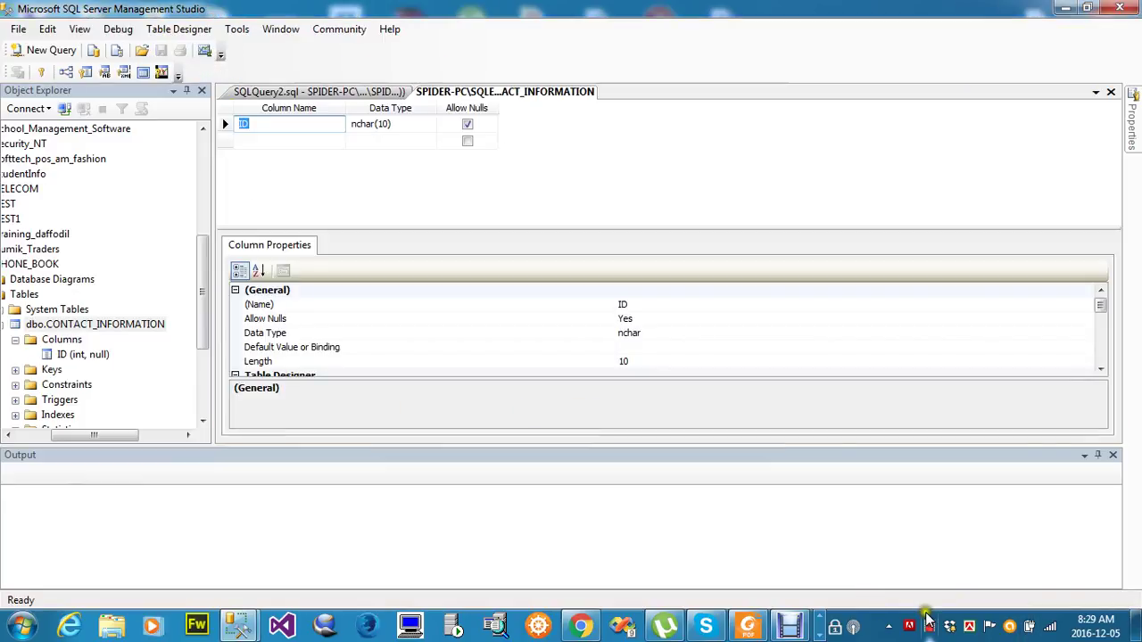
pyautogui.click(931, 630)
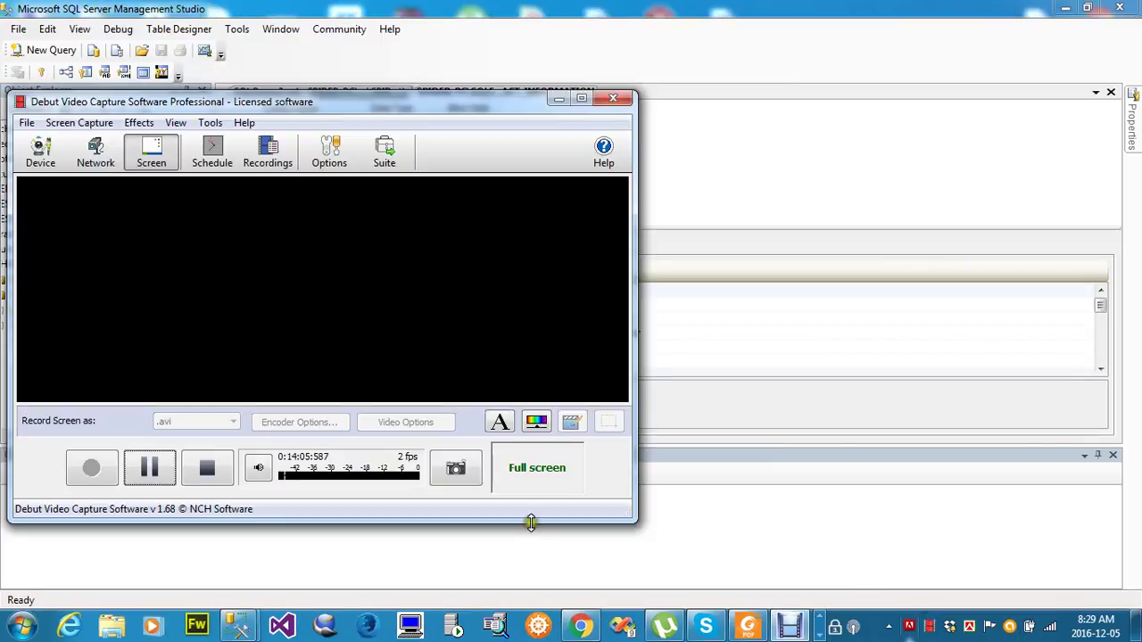